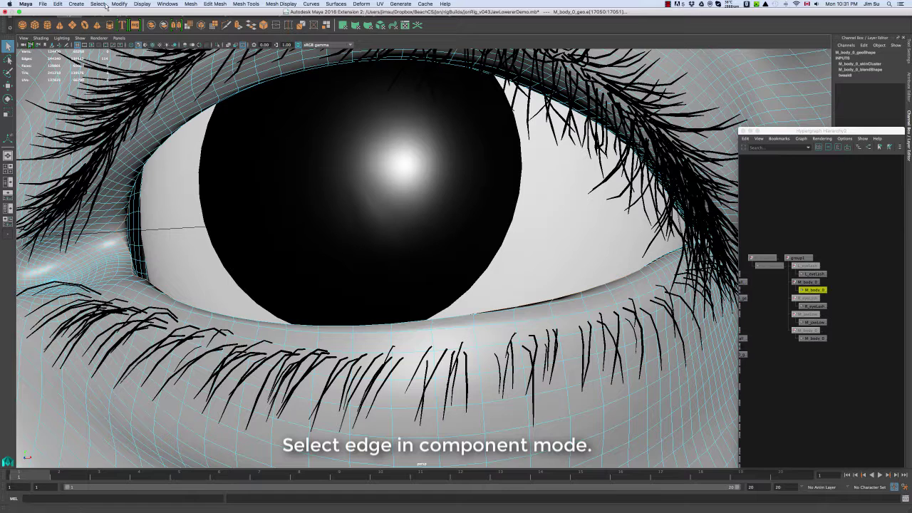
Convert the selected eyelid edges to a curve with Periodic form and 1 Linear degree
left_click(119, 3)
mouse_move(166, 180)
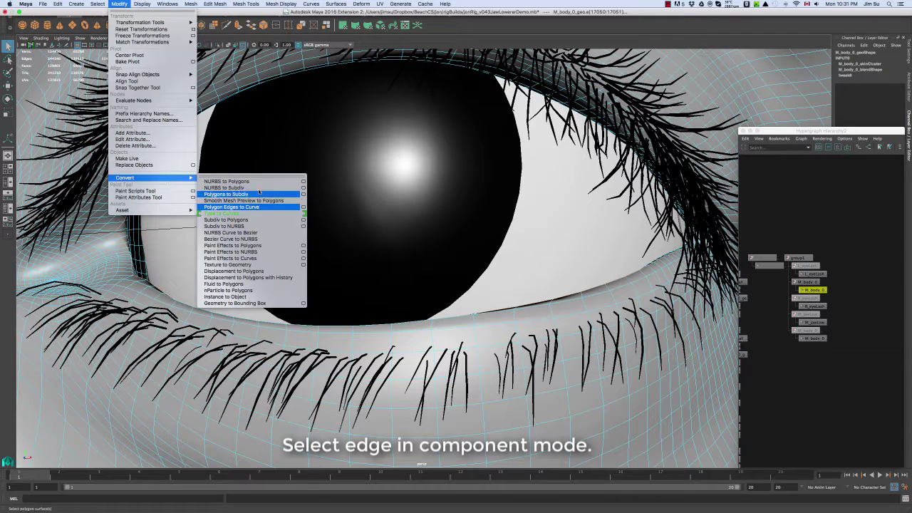
left_click(303, 208)
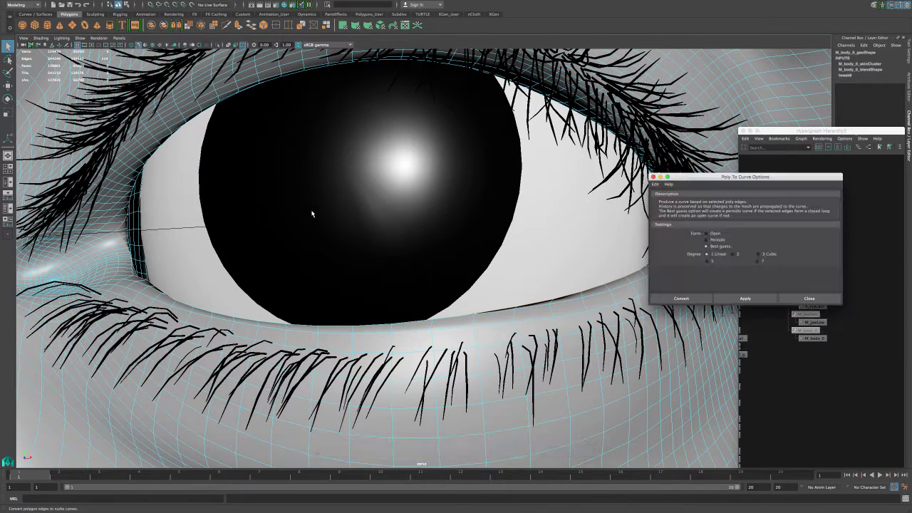
left_click_drag(688, 183, 404, 169)
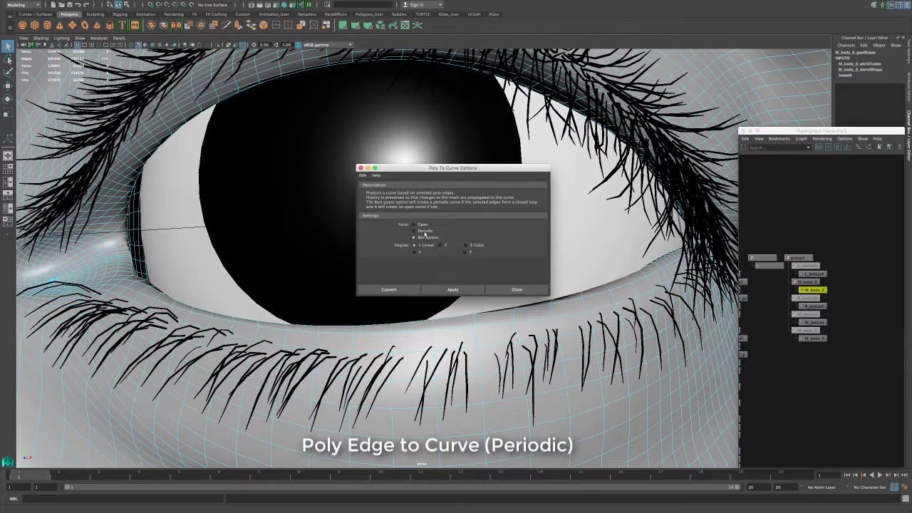
left_click(453, 290)
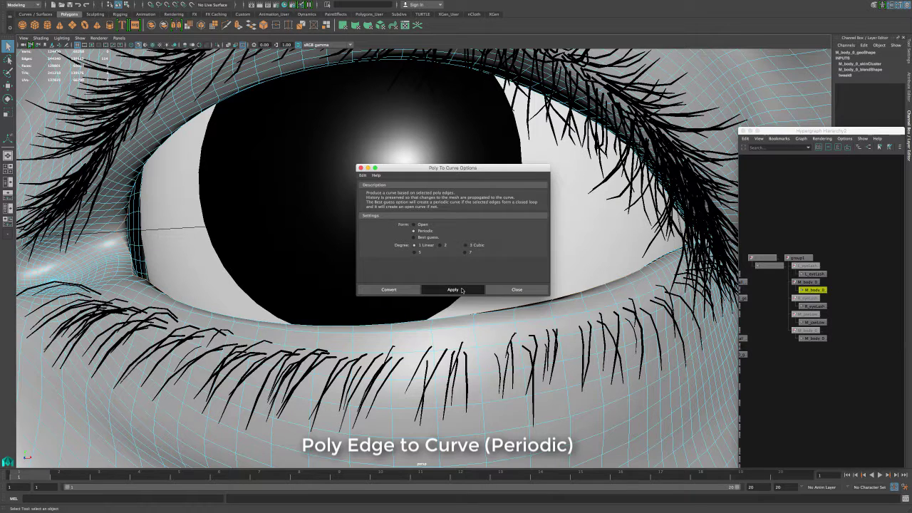
left_click(360, 168)
Duplicate the polyToCurve1 eyelid curve
left_click_drag(812, 133, 753, 123)
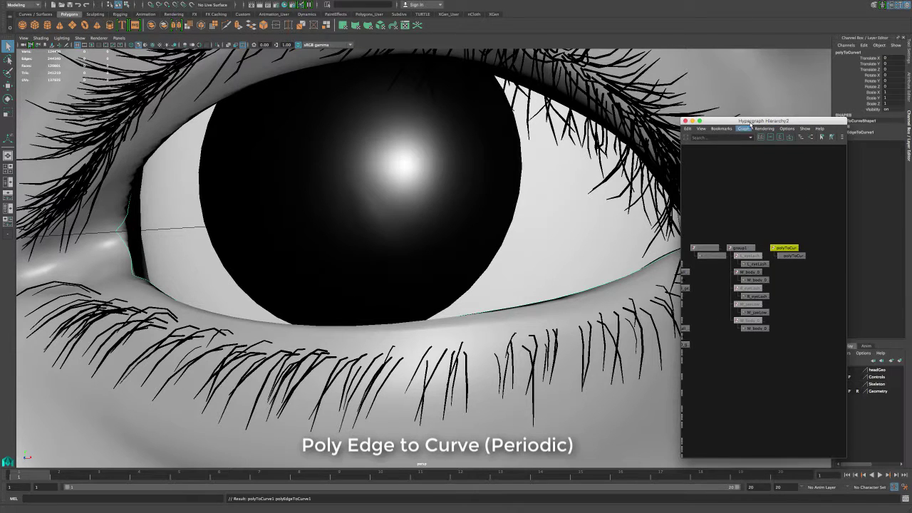
key("f")
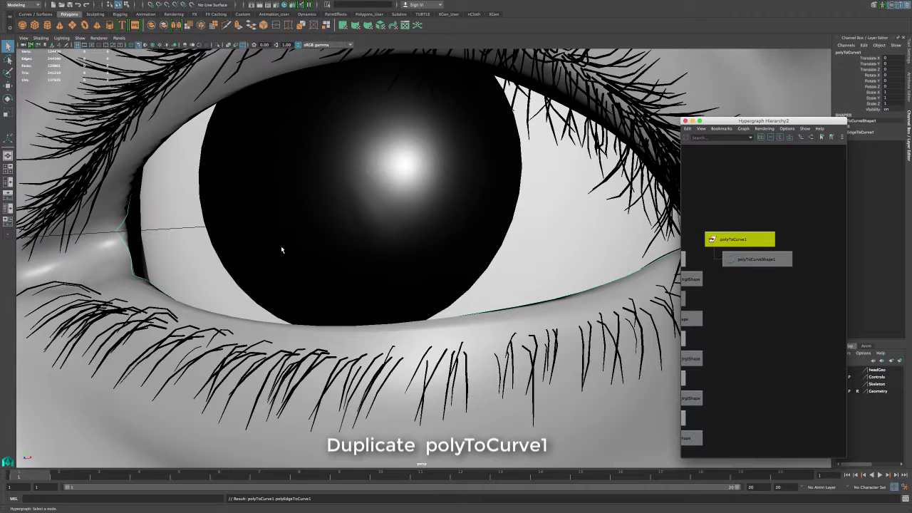
key("ctrl+d")
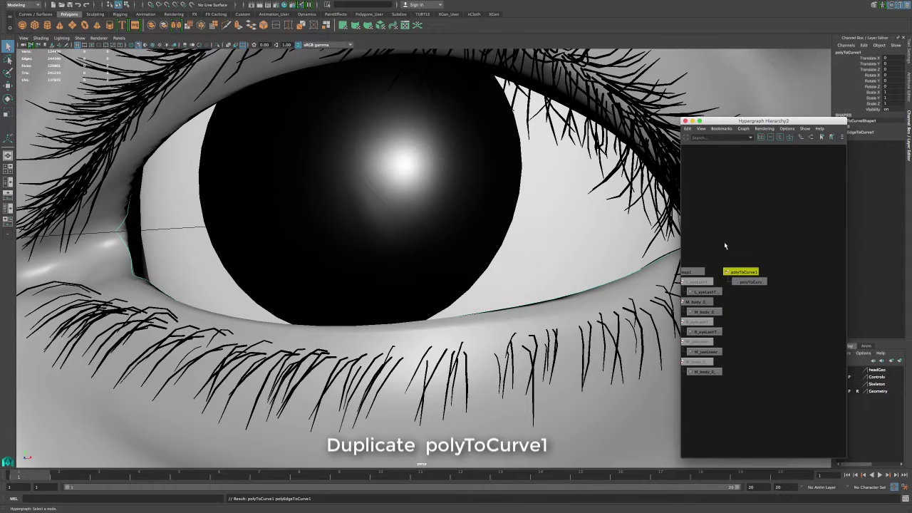
key("ctrl+d")
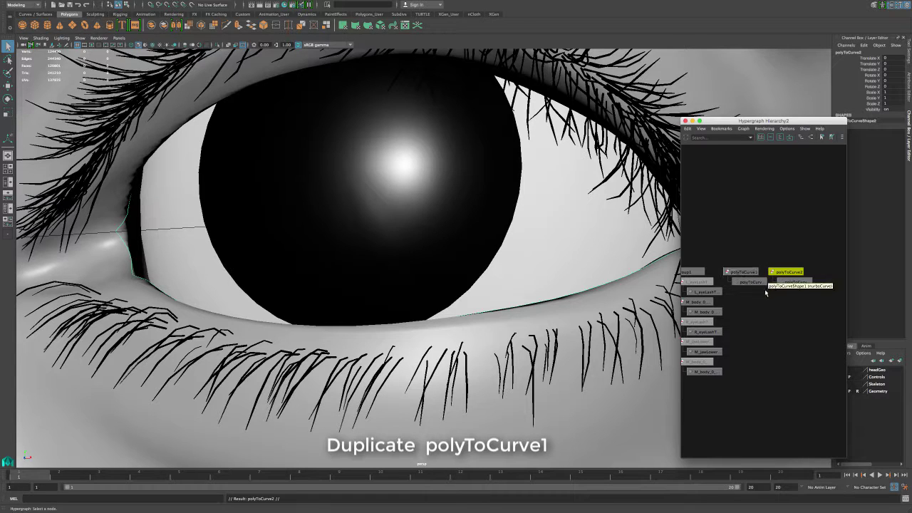
Graph the input and output connections of polyToCurveShape1 and select its polyEdgeToCurve1 node
left_click(749, 282)
left_click(795, 282, "shift")
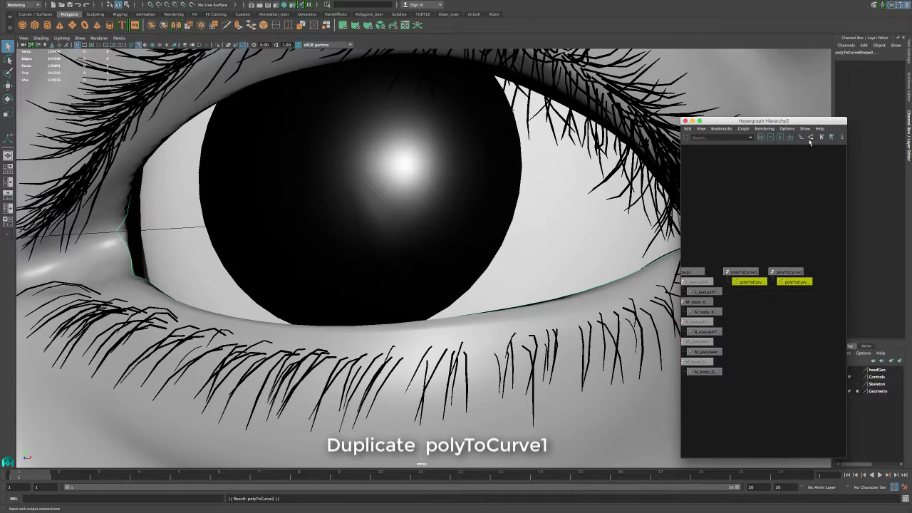
left_click(795, 281, "ctrl")
left_click(811, 137)
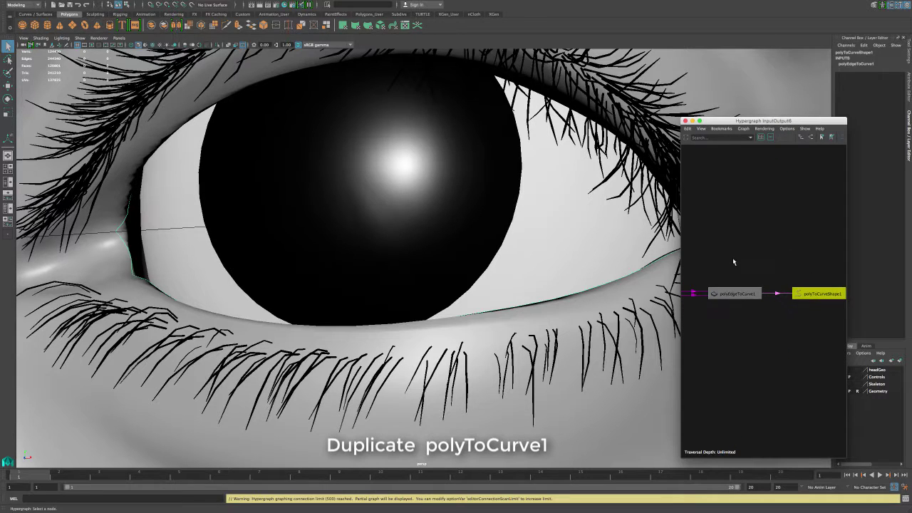
left_click(757, 292)
Load polyEdgeToCurve1 as the source in the Connection Editor and choose its outputcurve attribute
mouse_move(137, 3)
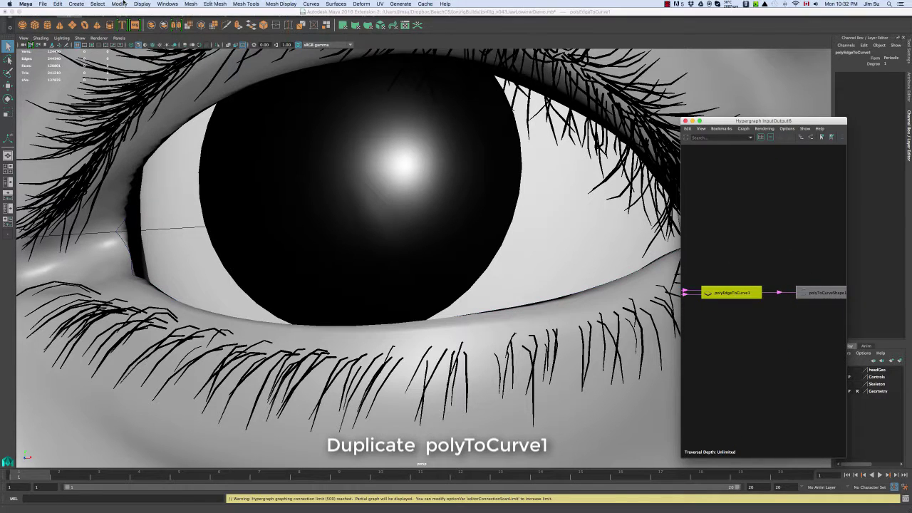
left_click(165, 4)
mouse_move(182, 28)
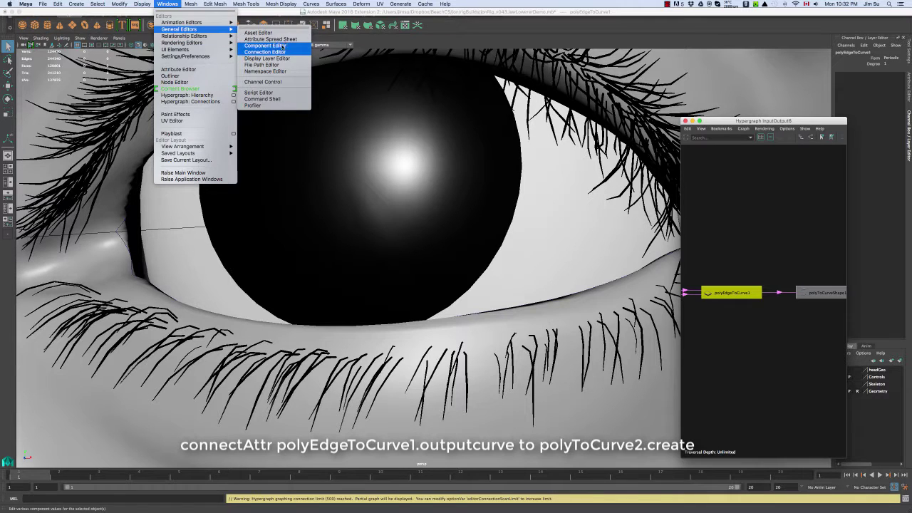
left_click(283, 52)
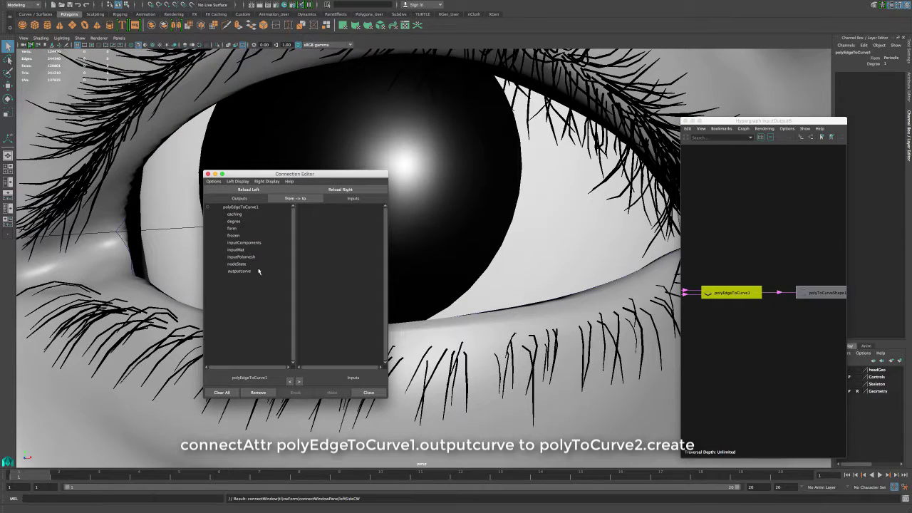
left_click(248, 272)
Load polyToCurveShape2 from the hierarchy graph as the destination and connect outputcurve to its create attribute
scroll(765, 269, "down", 2)
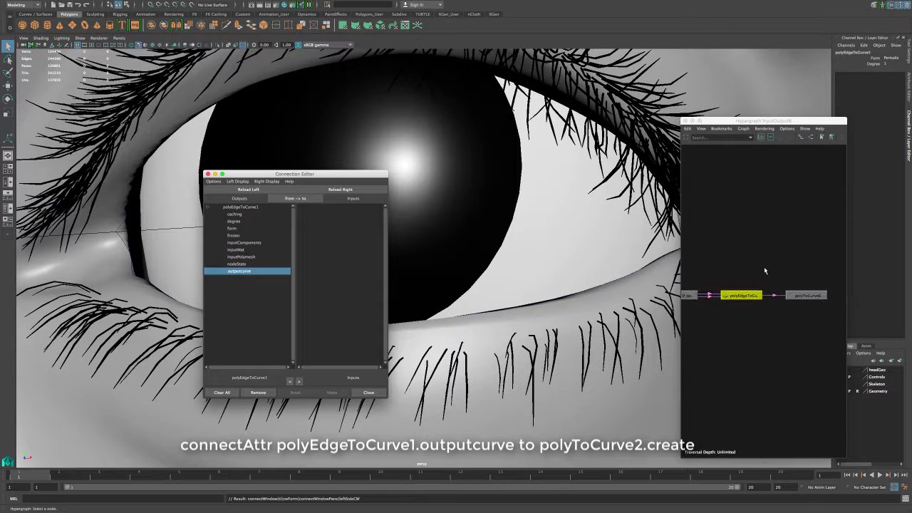
left_click(794, 137)
scroll(794, 229, "down", 3)
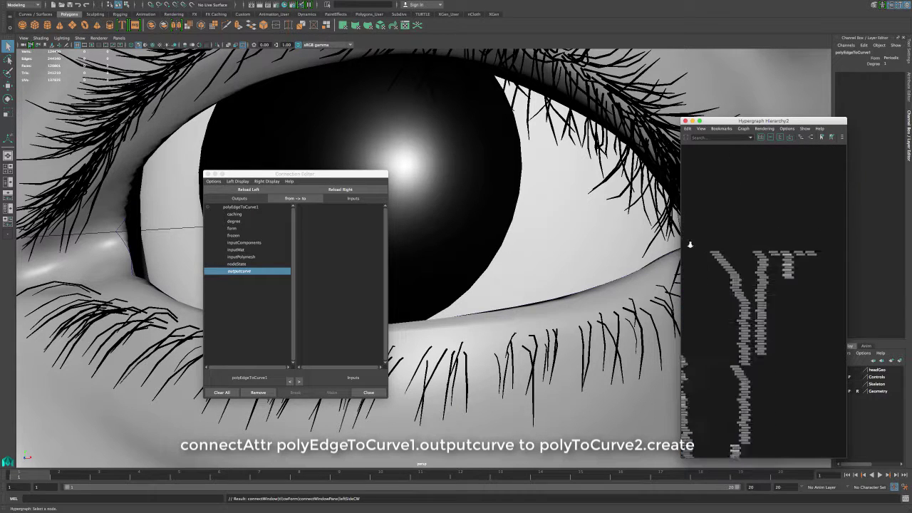
scroll(777, 255, "up", 3)
left_click(826, 223)
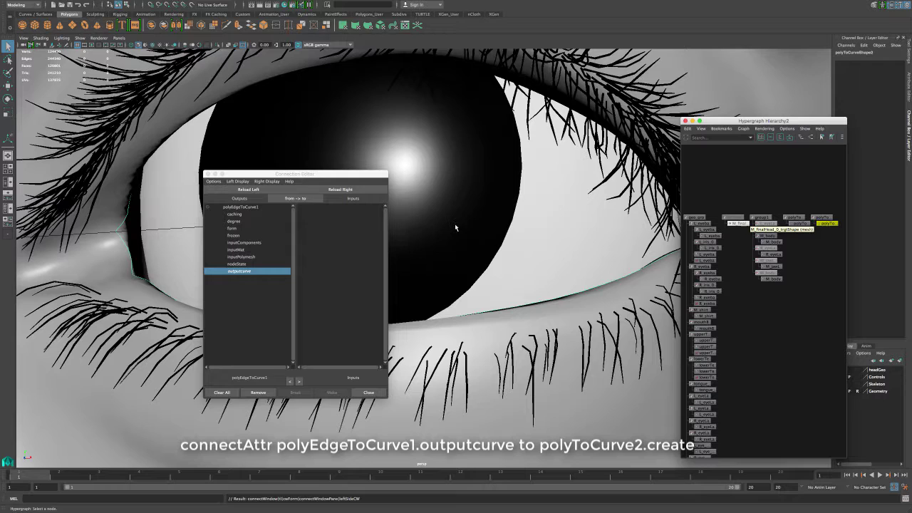
left_click(347, 188)
left_click(329, 292)
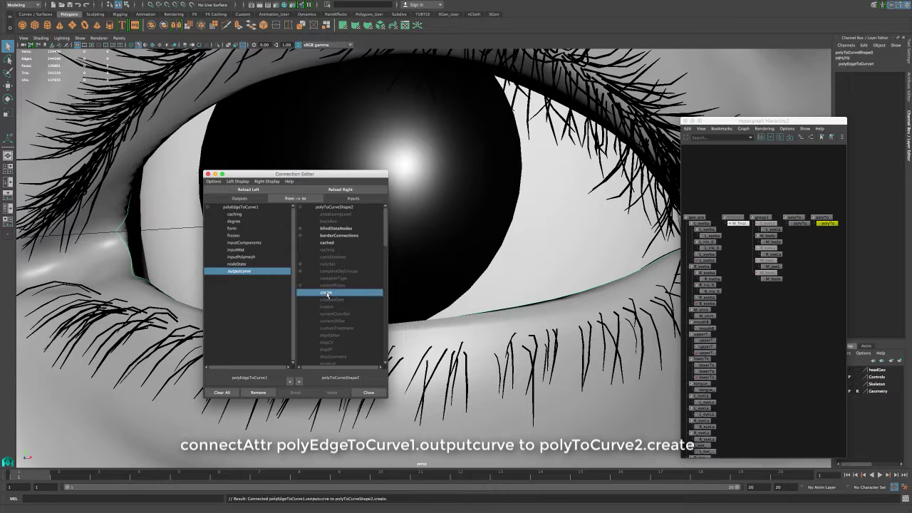
Graph the connections of both curve shapes and examine how polyEdgeToCurve1 feeds them
left_click(829, 232)
left_click(799, 225)
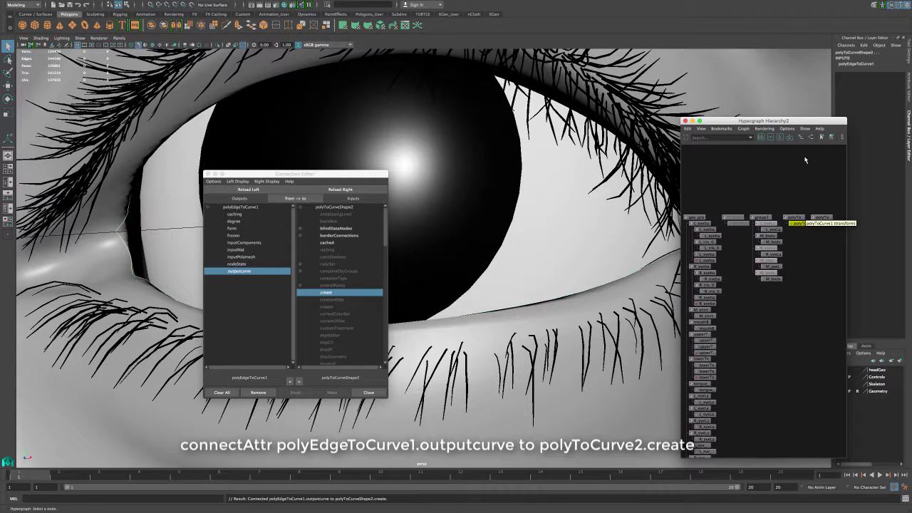
left_click(811, 138)
middle_click_drag(788, 188, 774, 278, "alt")
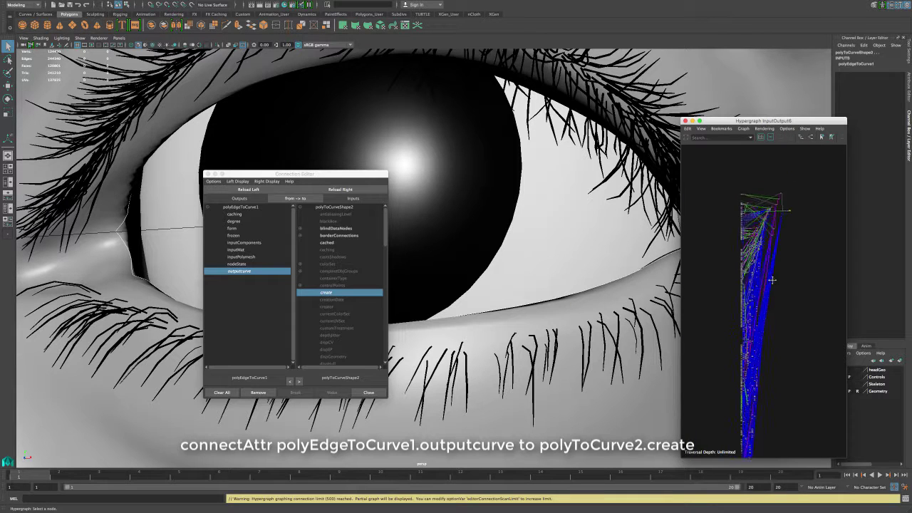
scroll(764, 255, "up", 3)
key("f")
right_click_drag(774, 248, 707, 265, "alt")
scroll(706, 264, "down", 2)
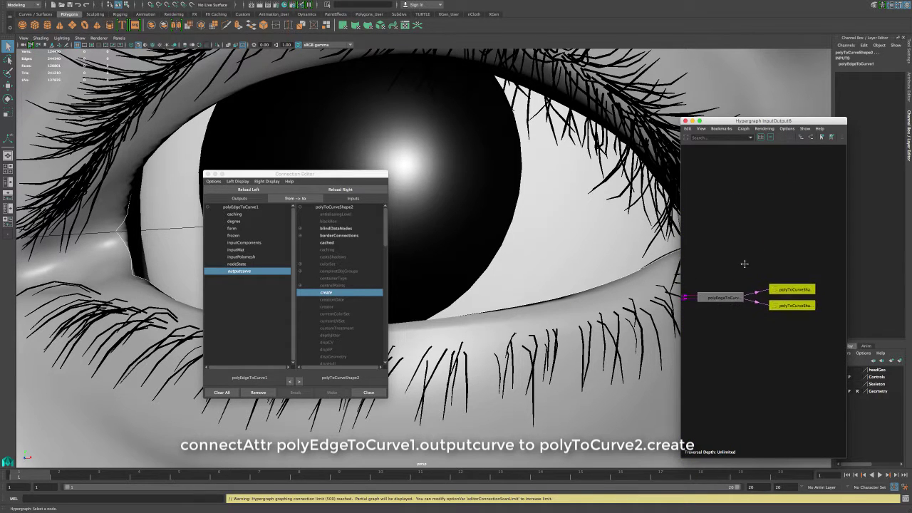
middle_click_drag(707, 265, 744, 267, "alt")
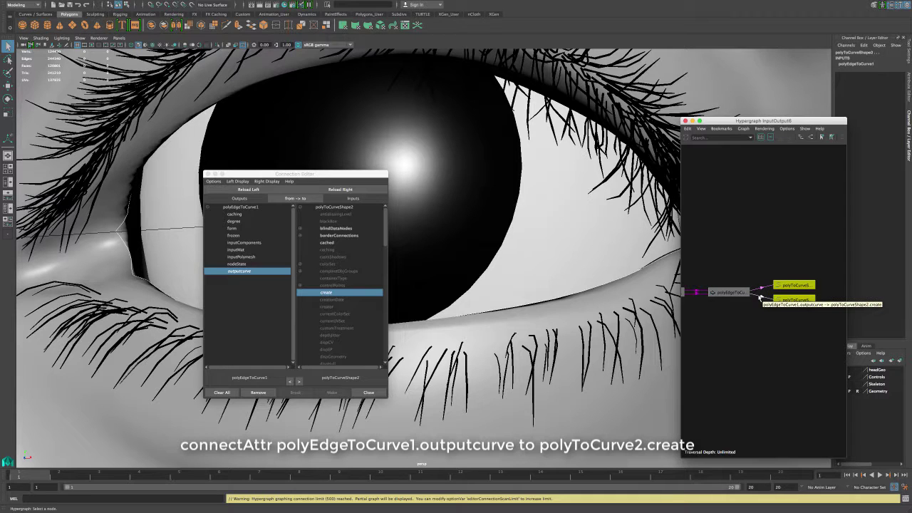
Close the Connection Editor and select only the duplicate curve's shape, polyToCurveShape2, in the graph
left_click(767, 316)
left_click(793, 300)
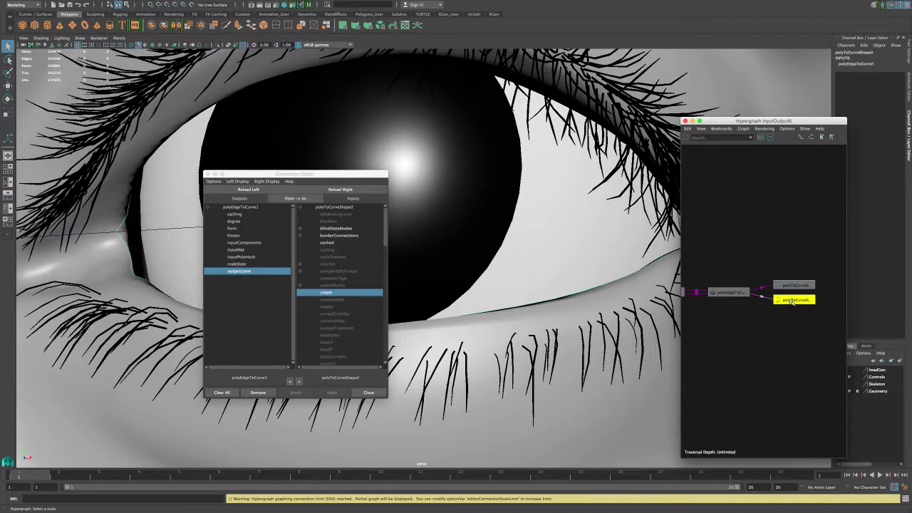
left_click(208, 174)
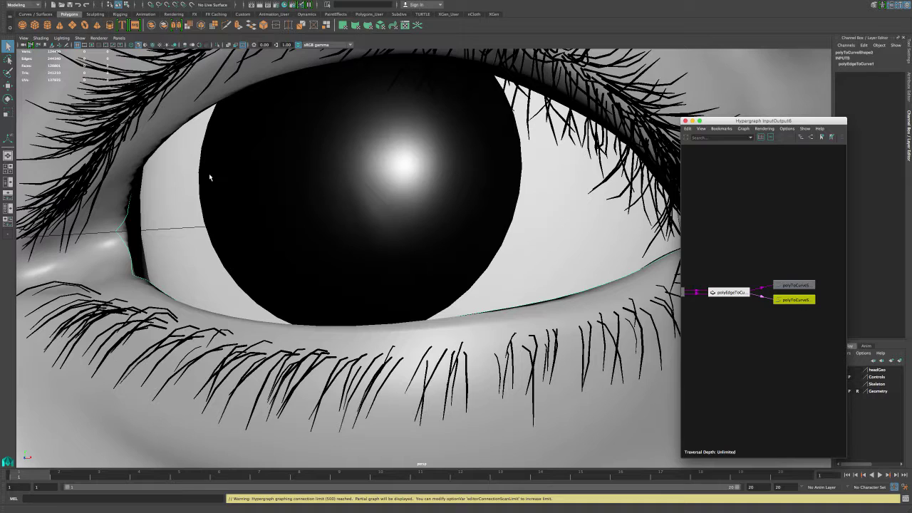
left_click(806, 287, "shift")
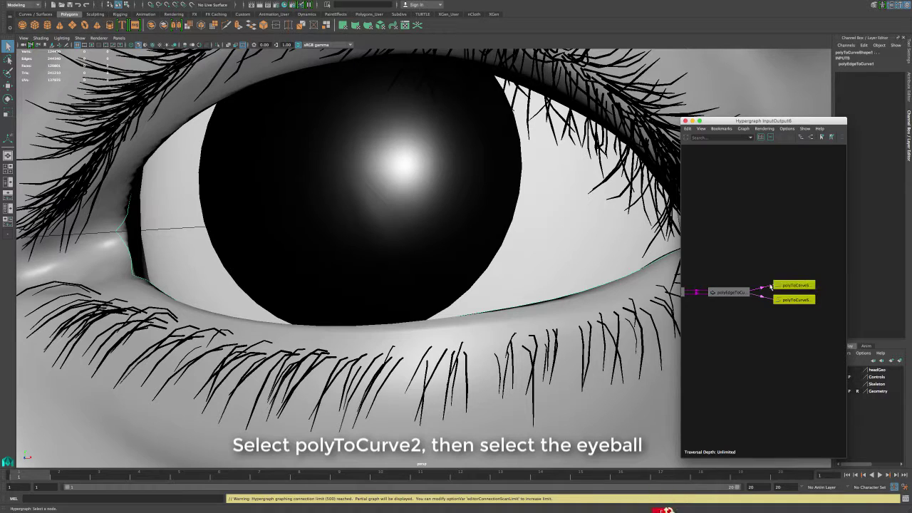
left_click(769, 224)
left_click(793, 300)
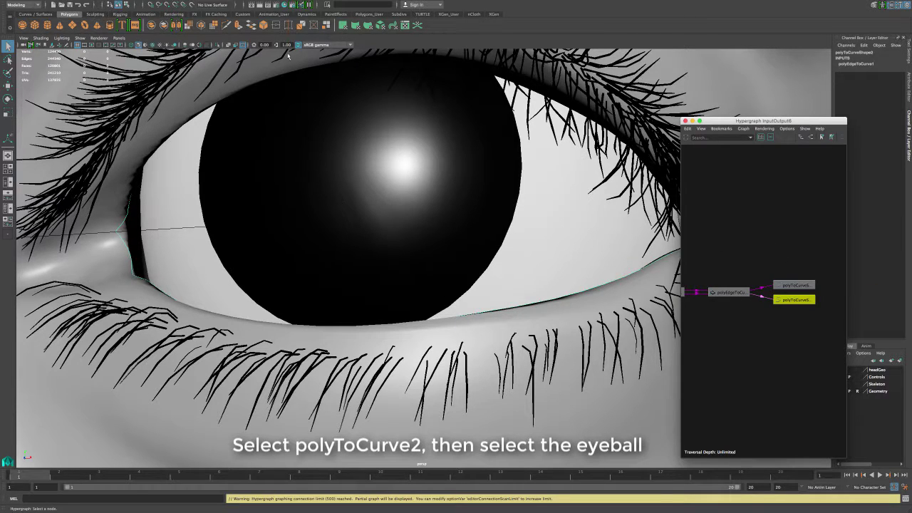
left_click(275, 163, "shift")
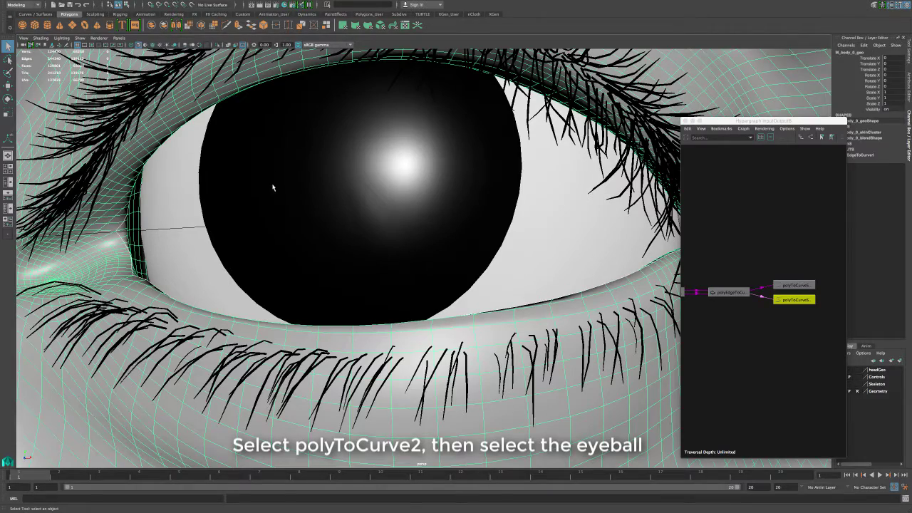
left_click(264, 242, "shift")
left_click_drag(302, 249, 418, 274, "alt")
left_click(474, 285, "shift")
key("ctrl+z")
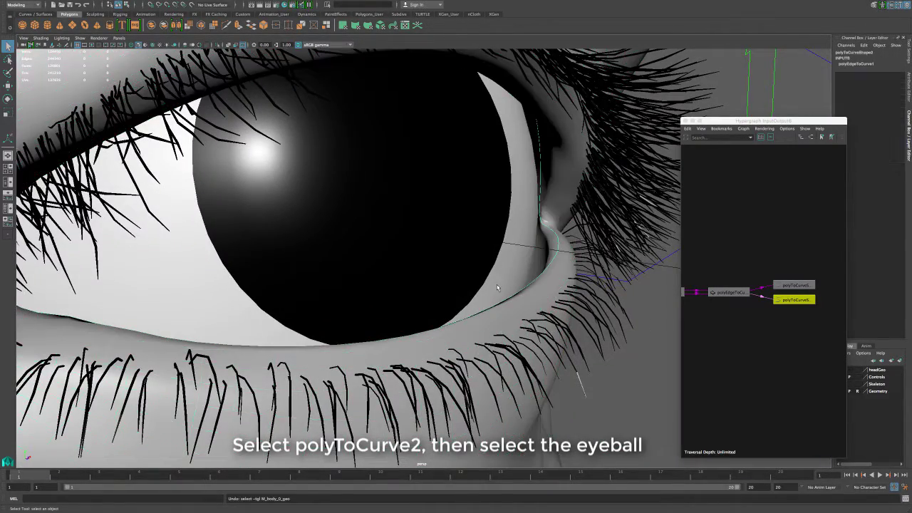
key("4")
key("5")
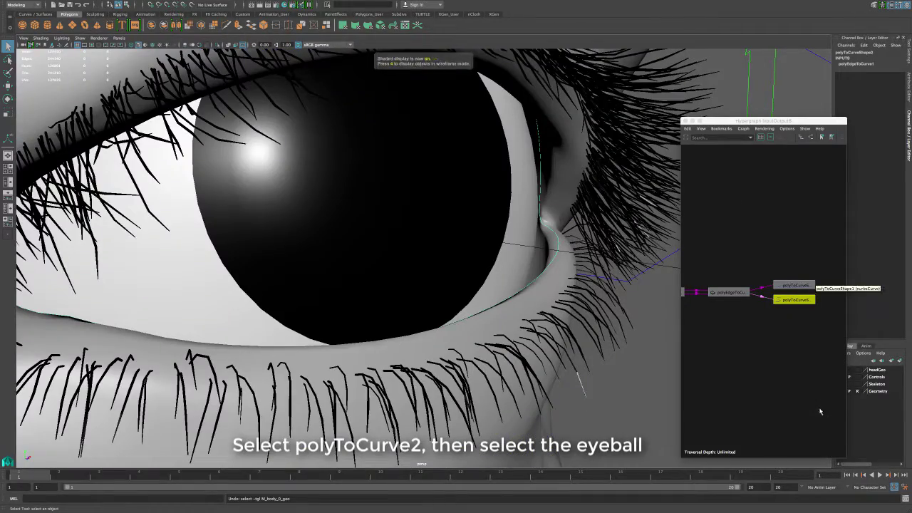
Add the eyeball mesh to the curve selection and apply a ShrinkWrap deformer with Closest projection
left_click_drag(466, 231, 407, 224, "alt")
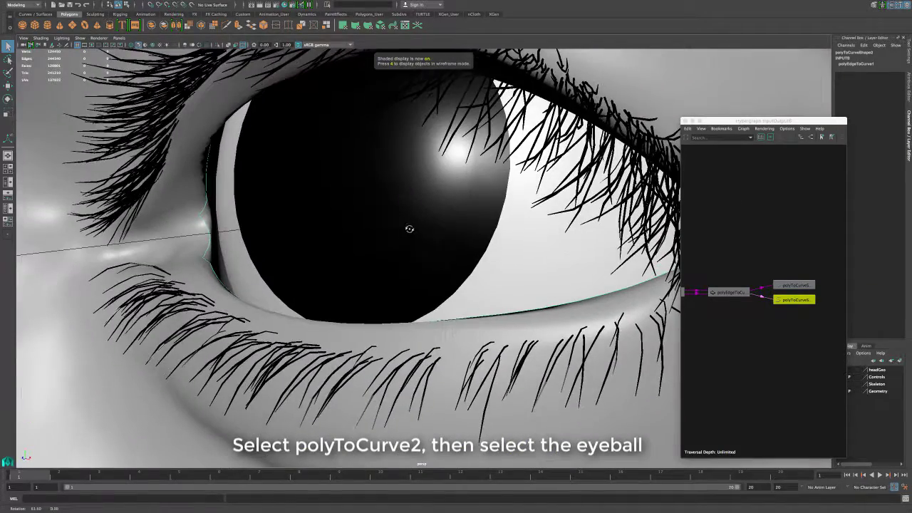
left_click(331, 263, "shift")
mouse_move(225, 5)
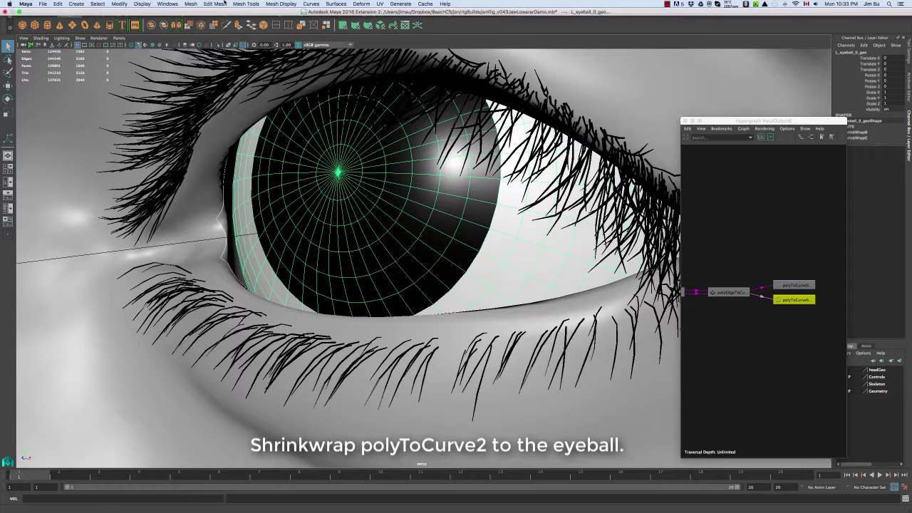
left_click(362, 4)
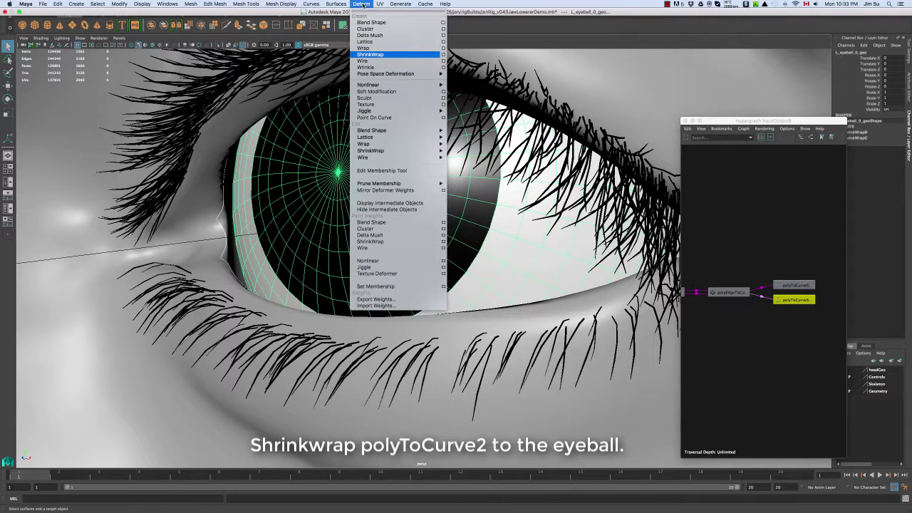
left_click(440, 54)
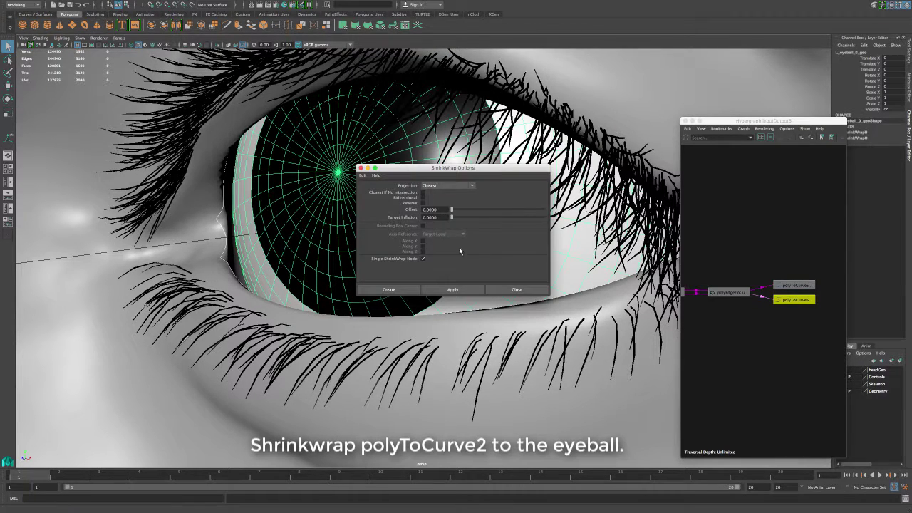
left_click(453, 290)
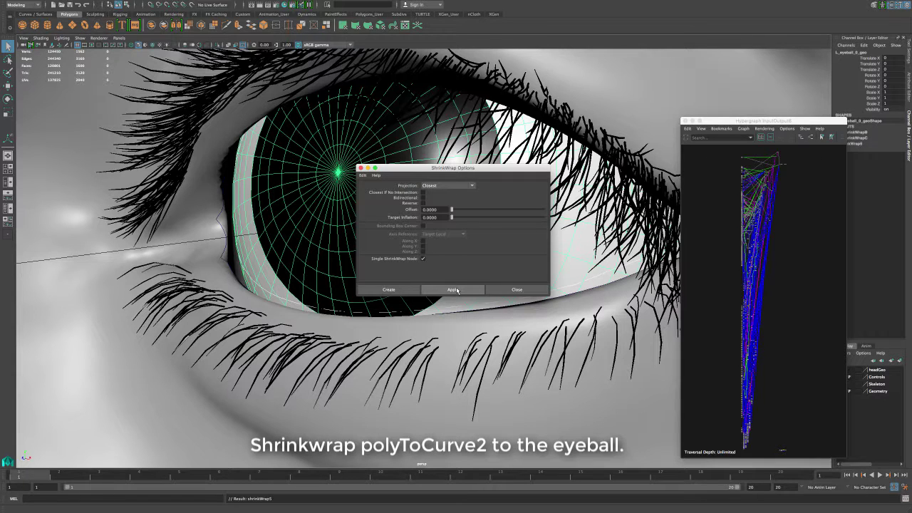
Select both polyToCurve1 and polyToCurve2 and loft them into a polygon surface with linear degree and control-points tessellation
left_click(800, 138)
scroll(791, 285, "up", 5)
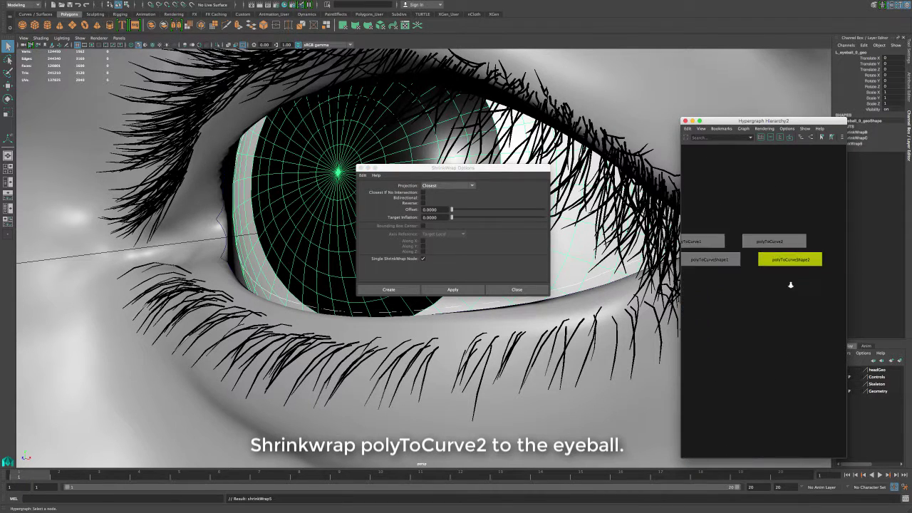
left_click(716, 241)
left_click(772, 245, "shift")
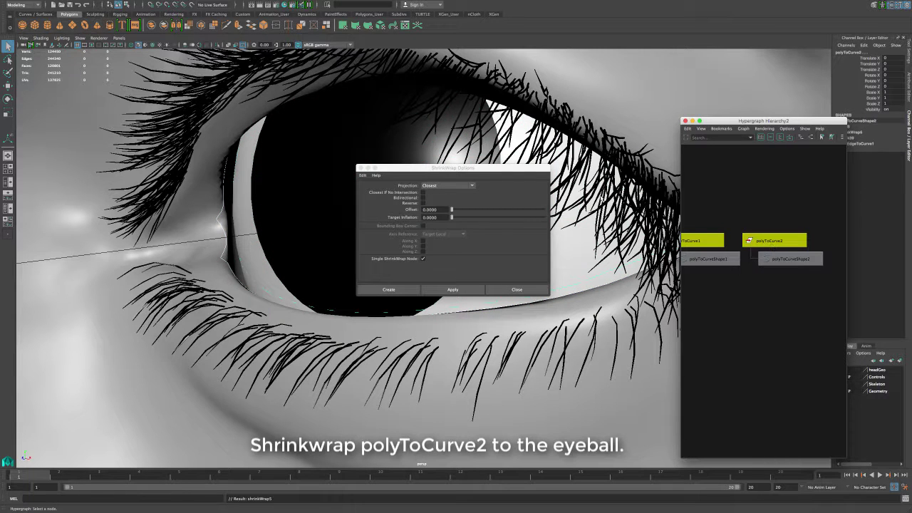
left_click(360, 168)
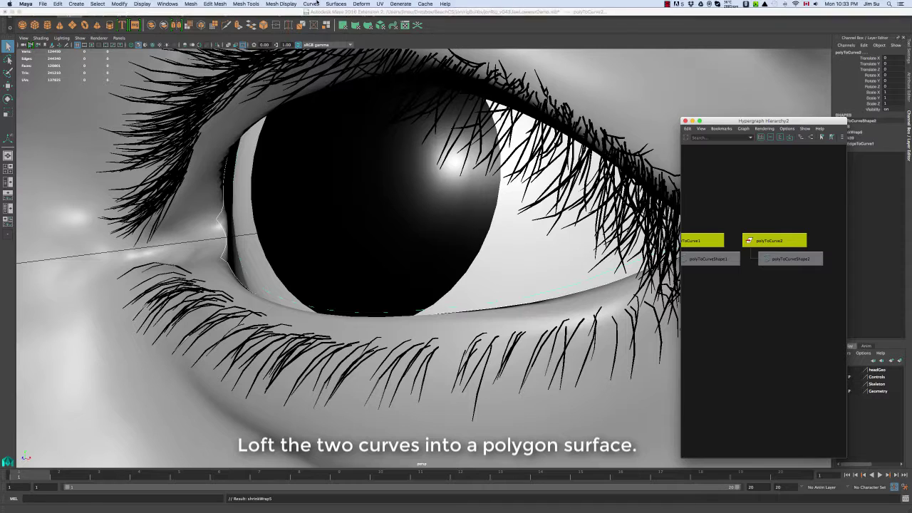
left_click(330, 4)
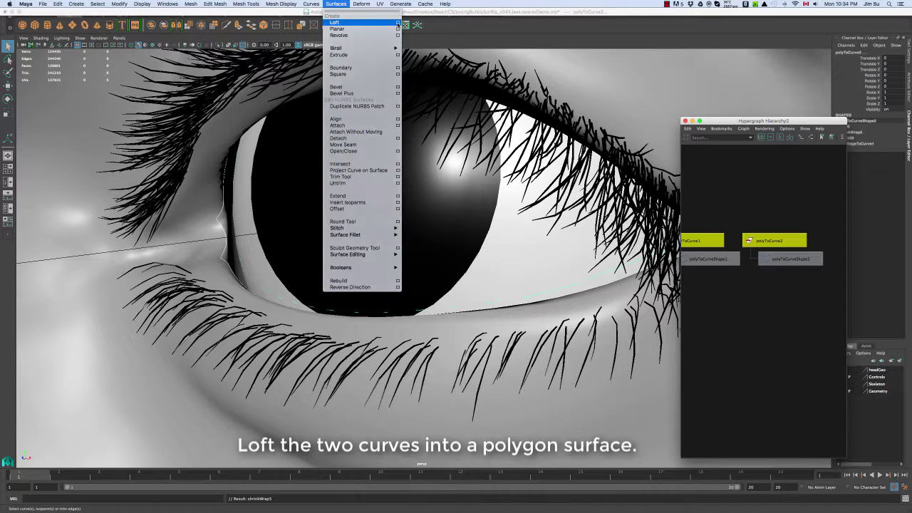
left_click(398, 28)
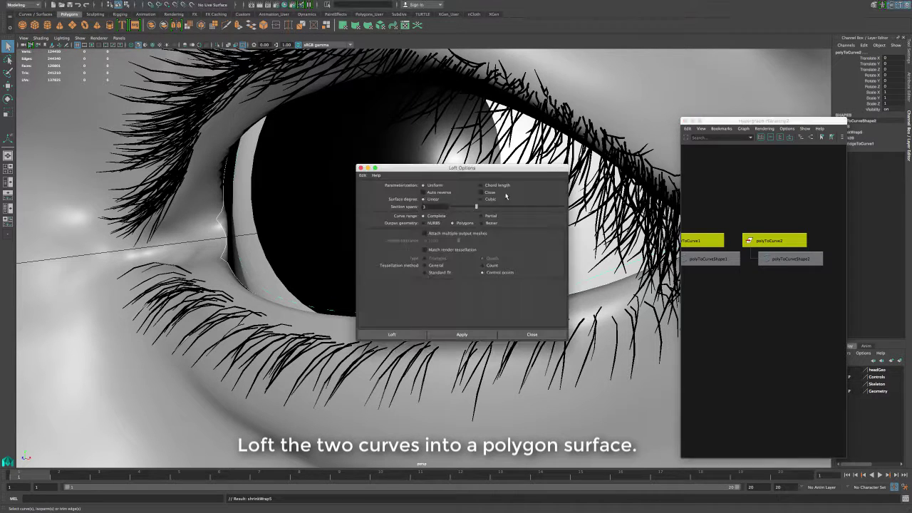
left_click(470, 334)
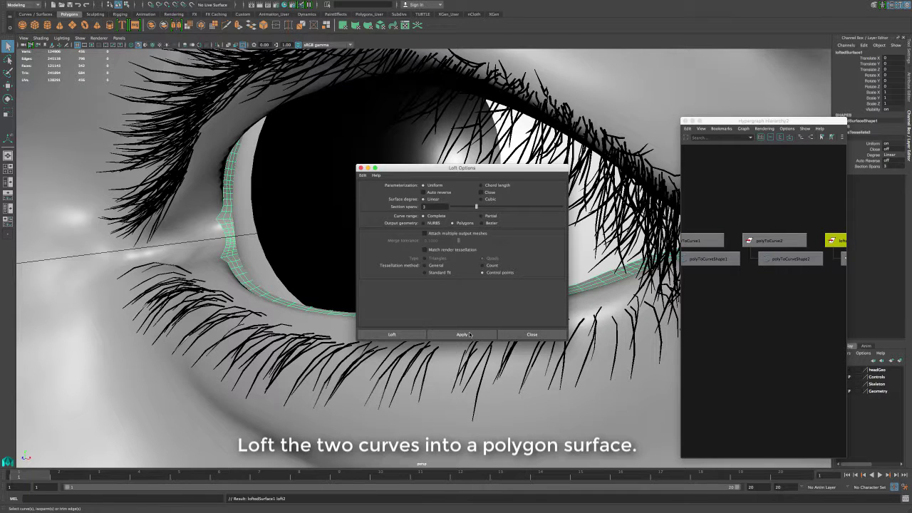
Set the loft's Section Spans to 4 and close the Loft options
left_click(886, 166)
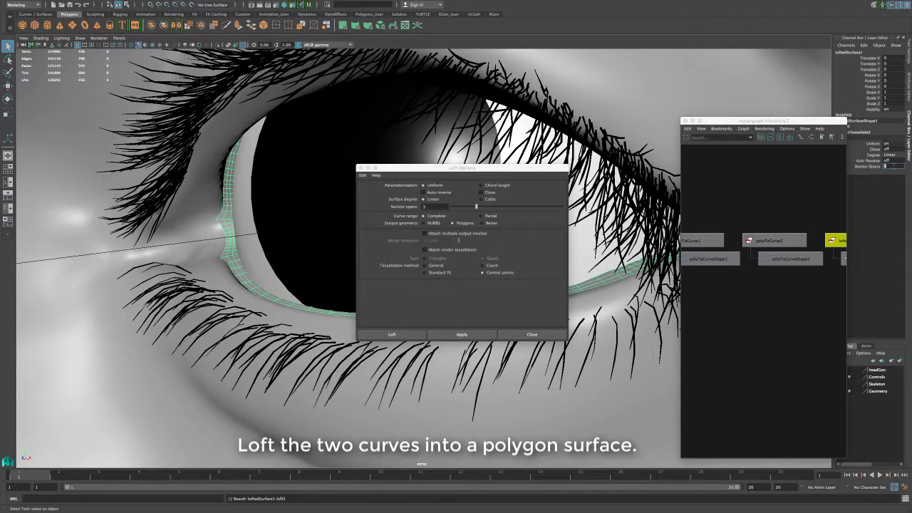
type("4")
key("Return")
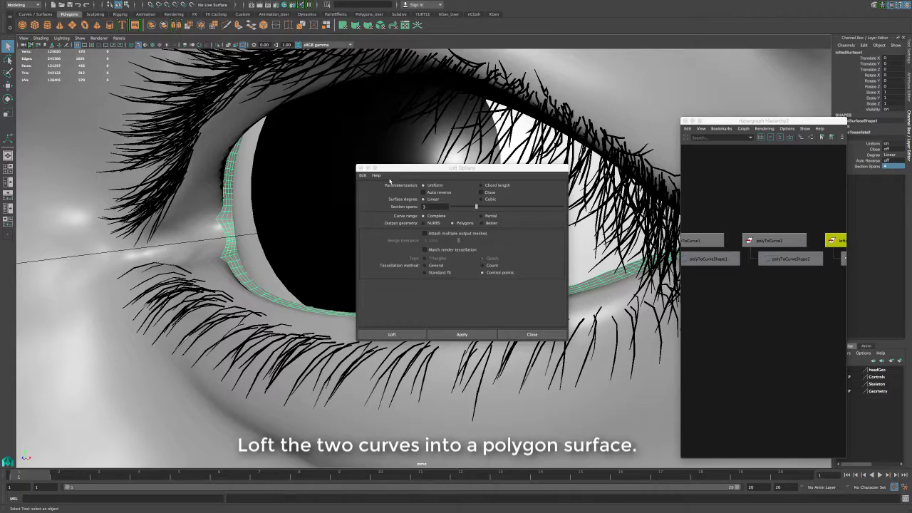
left_click(361, 168)
Select the middle vertices along the lofted strip and apply Transform Component to them with Random 0
scroll(289, 235, "up", 10)
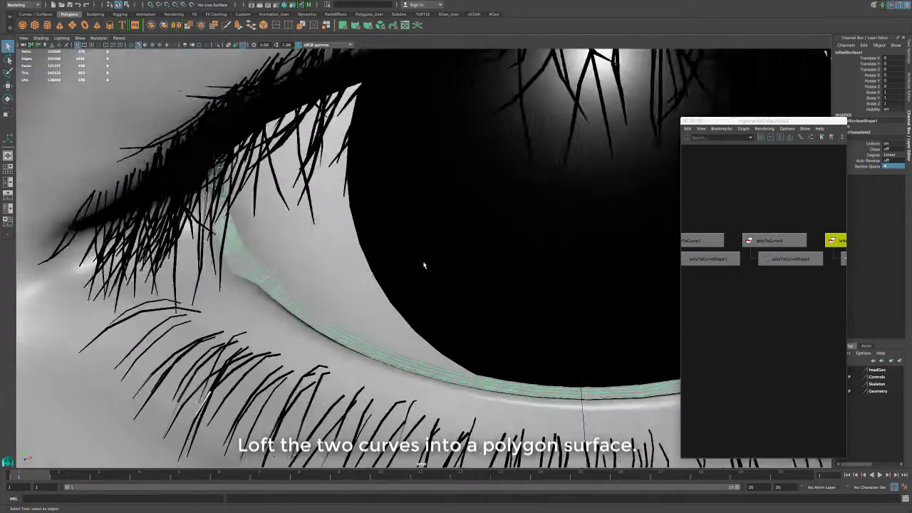
left_click_drag(423, 265, 331, 302, "alt")
right_click_drag(329, 301, 269, 299)
left_click_drag(325, 302, 334, 305, "alt")
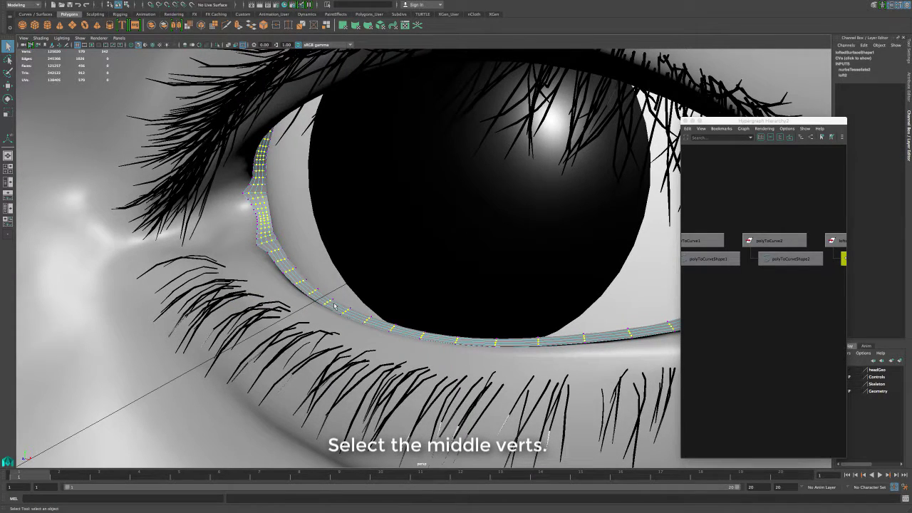
mouse_move(254, 3)
left_click(190, 3)
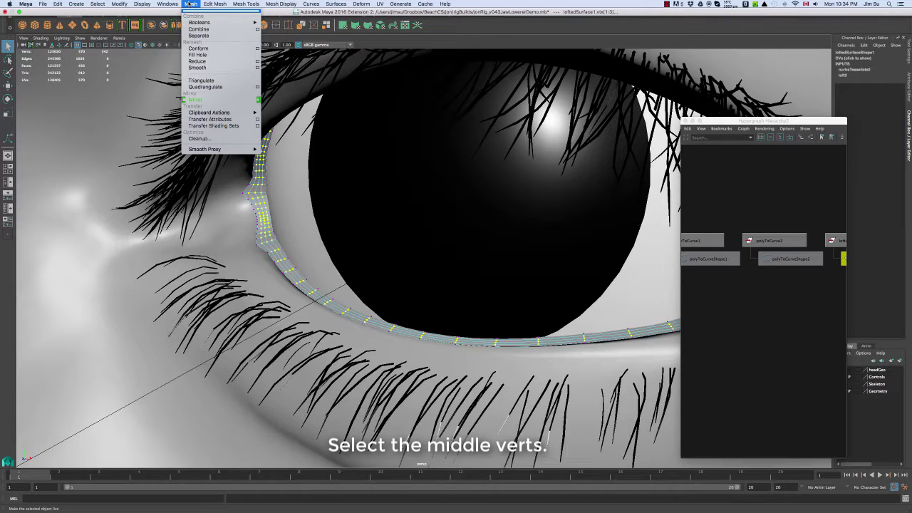
mouse_move(215, 4)
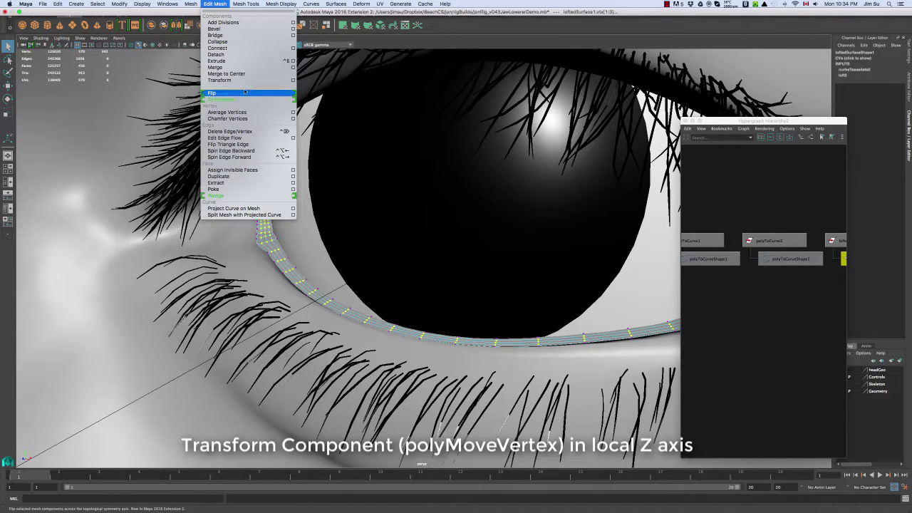
left_click(297, 82)
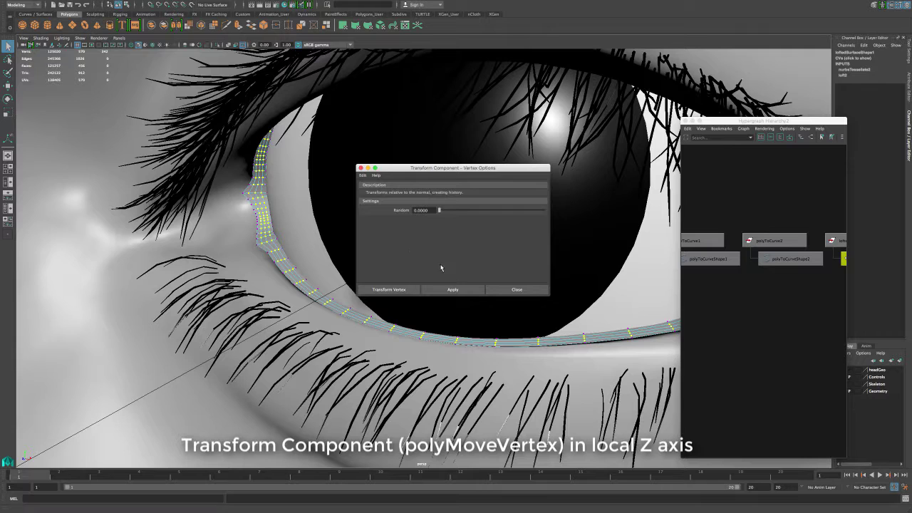
left_click(452, 289)
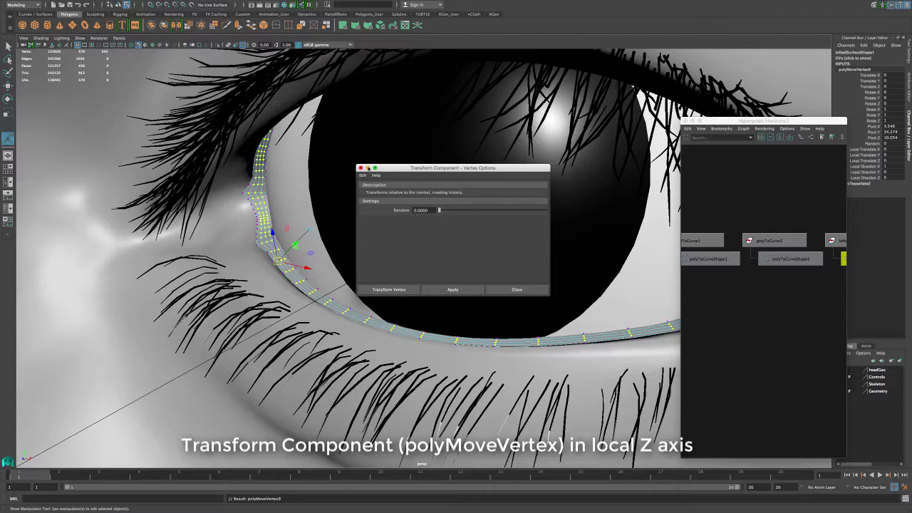
left_click(361, 168)
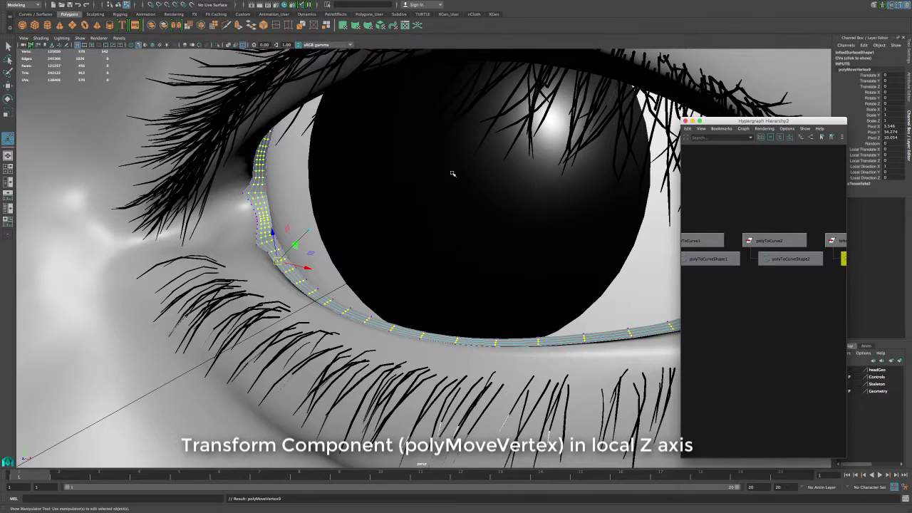
Set the vertex transform's Local Translate Z to 0.05, and reduce it to 0.03
left_click(891, 160)
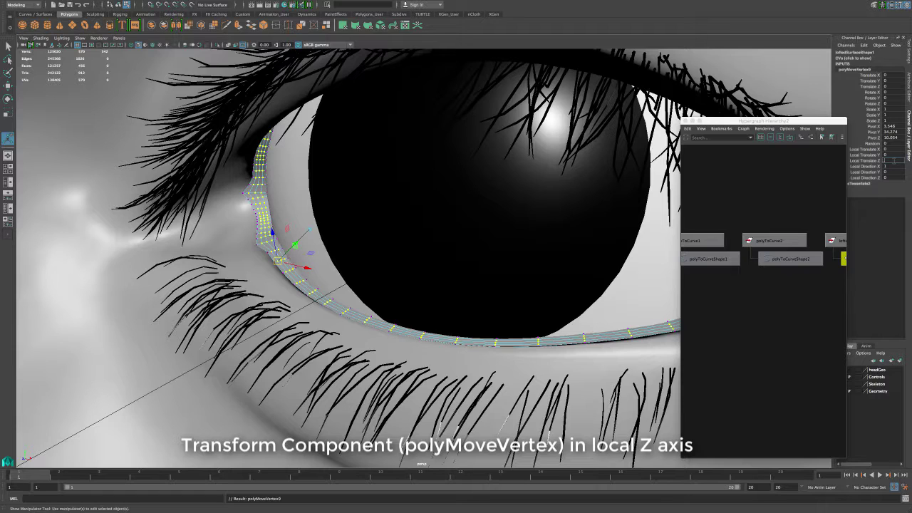
type(".05")
key("Return")
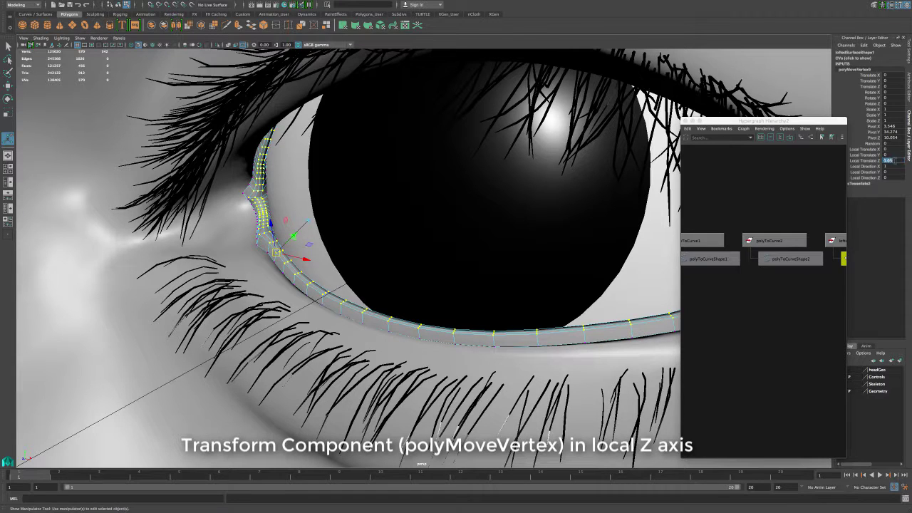
key("Return")
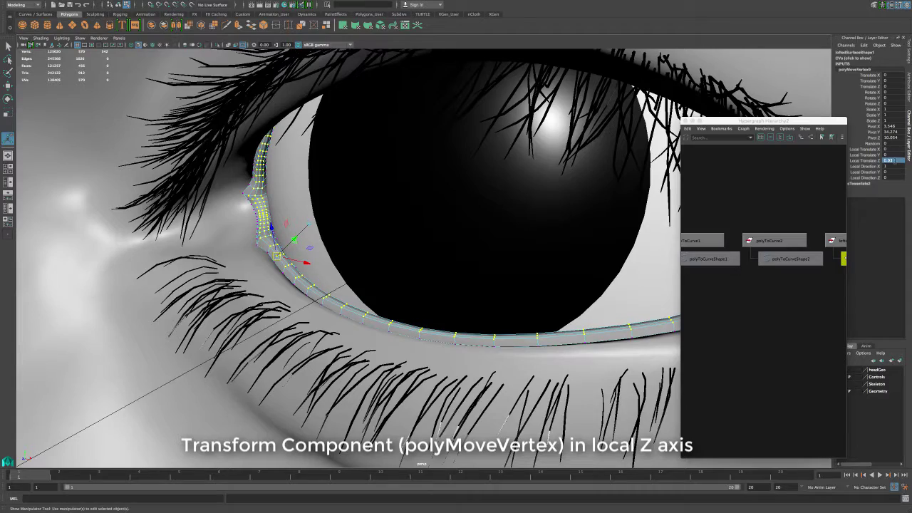
Switch the lofted strip to edge selection and pick an edge along its lower-eyelid part
left_click_drag(428, 286, 365, 310, "alt")
left_click(357, 320)
right_click_drag(364, 311, 365, 293)
left_click(367, 318)
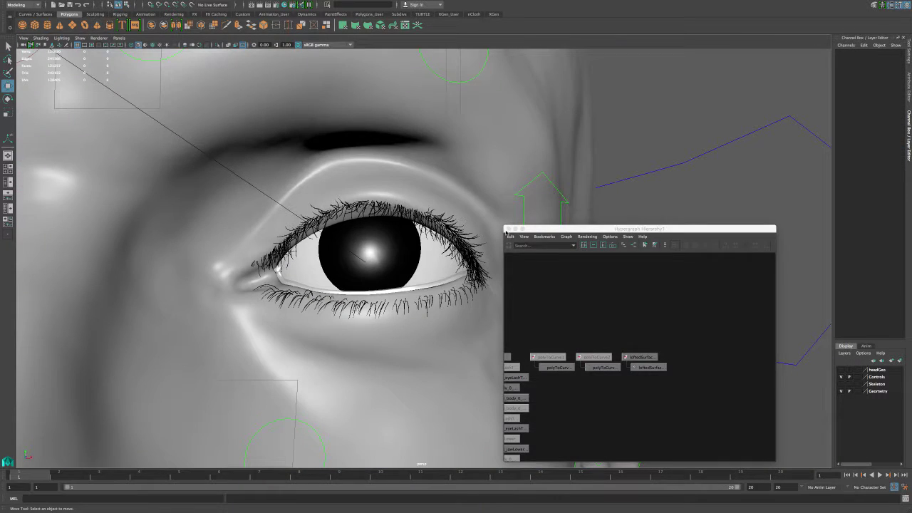
Close the Hypergraph and move the head control about 1.66 in X and 0.42 in Y to test the strip
left_click(507, 230)
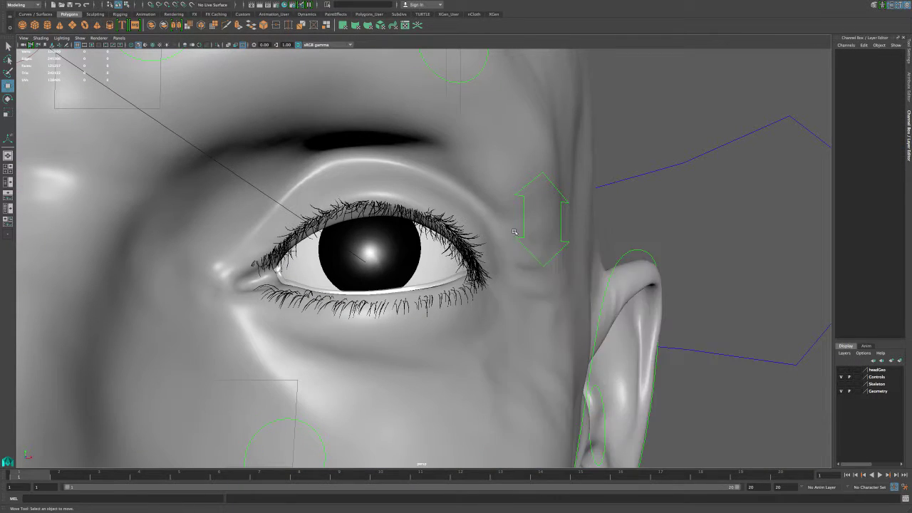
scroll(556, 206, "down", 5)
left_click(594, 181)
scroll(574, 197, "down", 5)
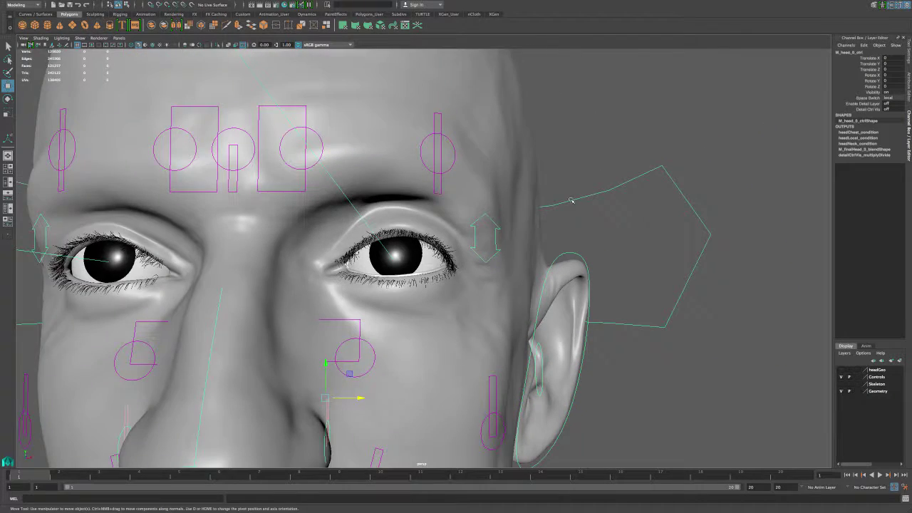
scroll(542, 207, "up", 6)
scroll(492, 257, "down", 2)
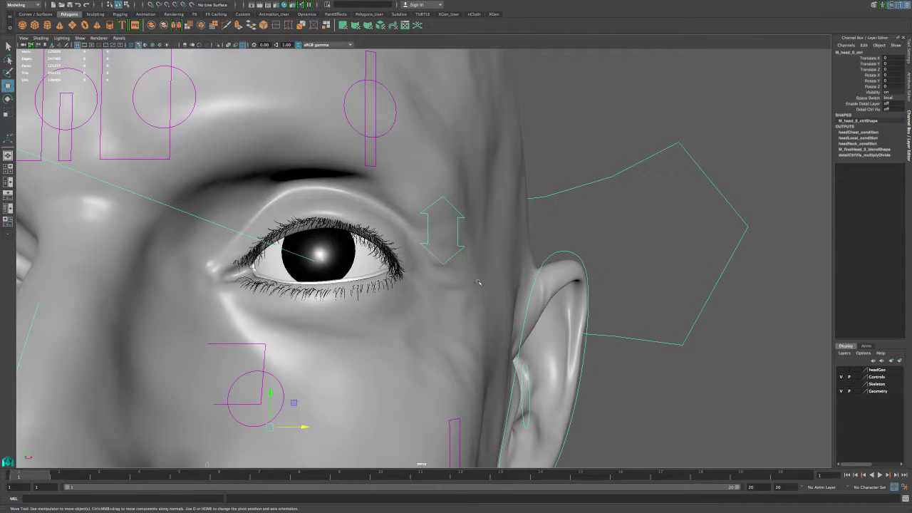
scroll(470, 283, "up", 2)
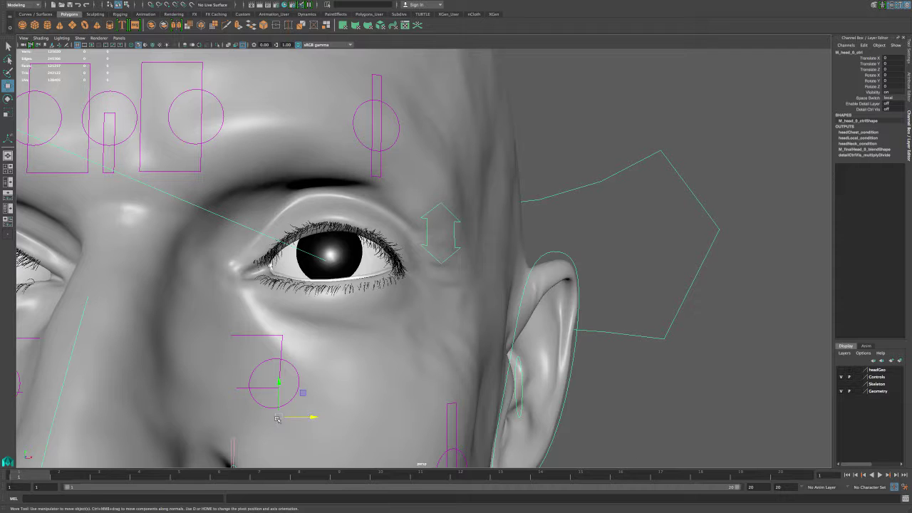
left_click_drag(278, 418, 325, 407)
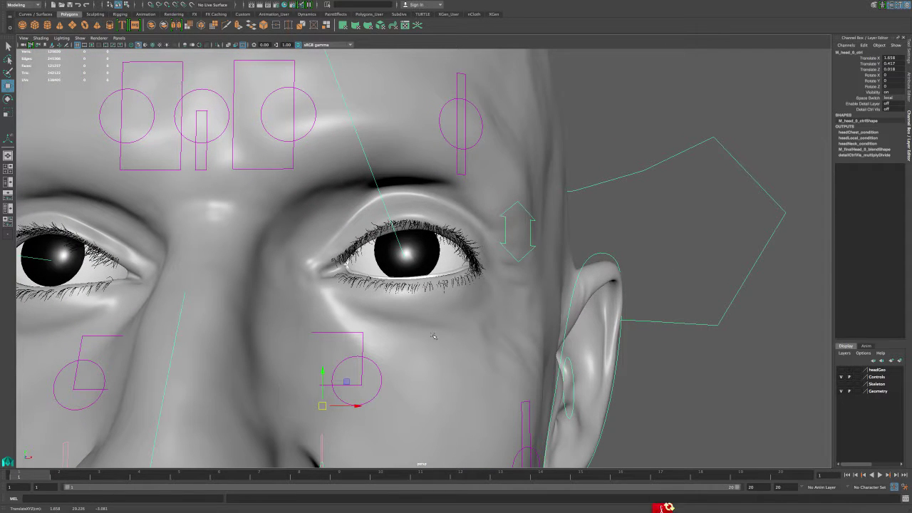
Test the eyelids by moving the left blink control to a Translate Y of about 0.127
left_click(528, 255)
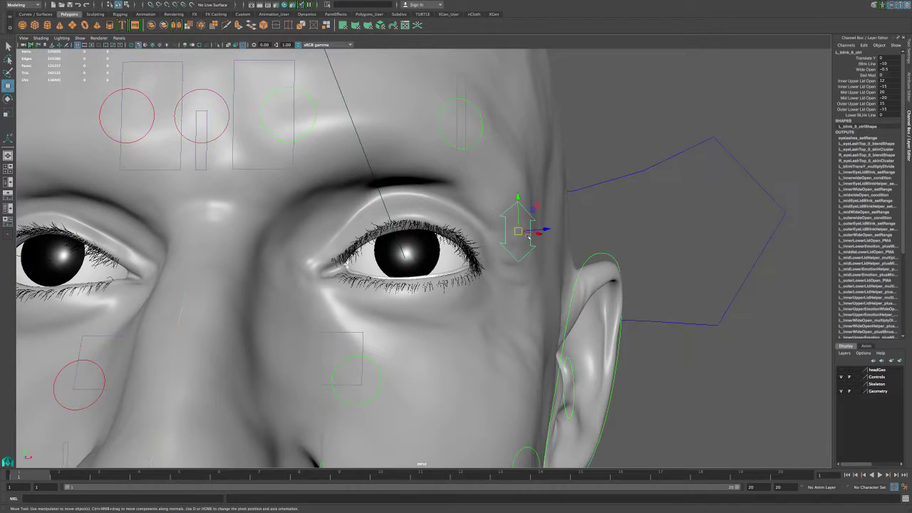
left_click_drag(521, 231, 543, 273)
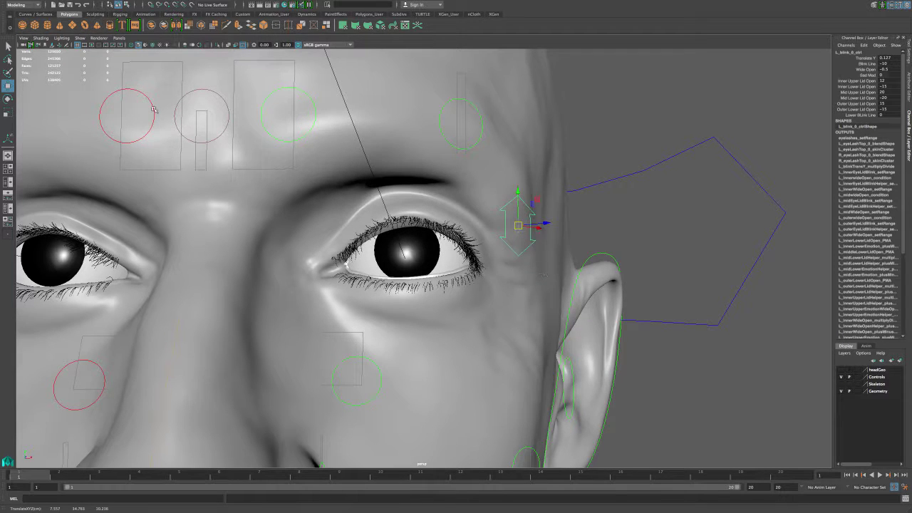
mouse_move(53, 4)
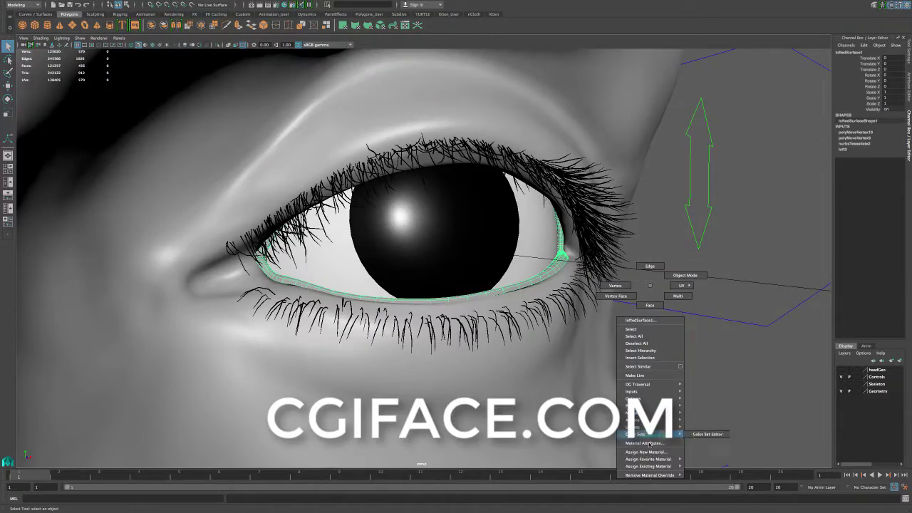
Assign the existing tear_blinn material to the lofted surface and clear the selection
mouse_move(649, 466)
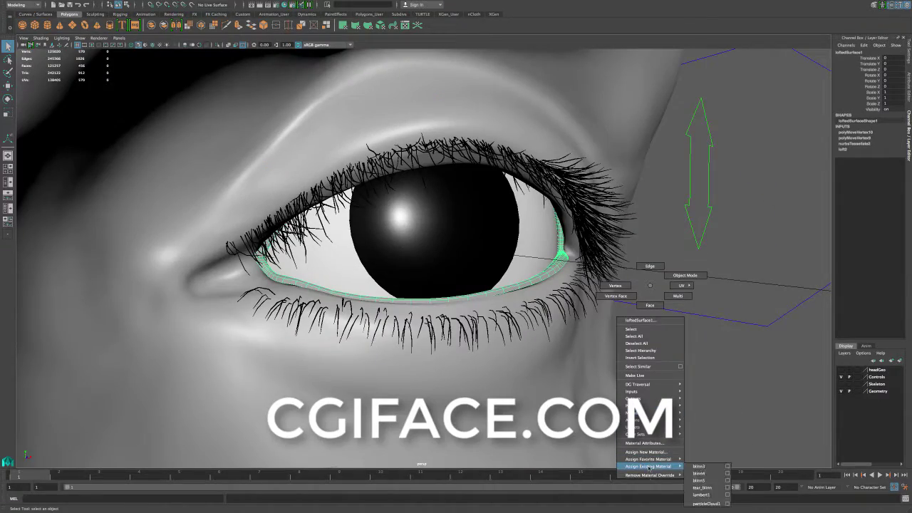
left_click(702, 487)
left_click(709, 377)
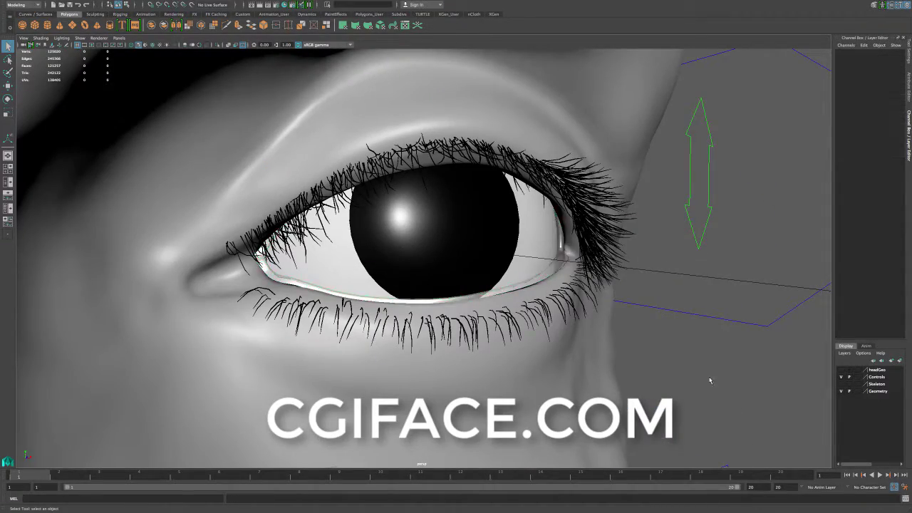
Hide the rig's control curves in the viewport
left_click_drag(708, 377, 596, 330, "alt")
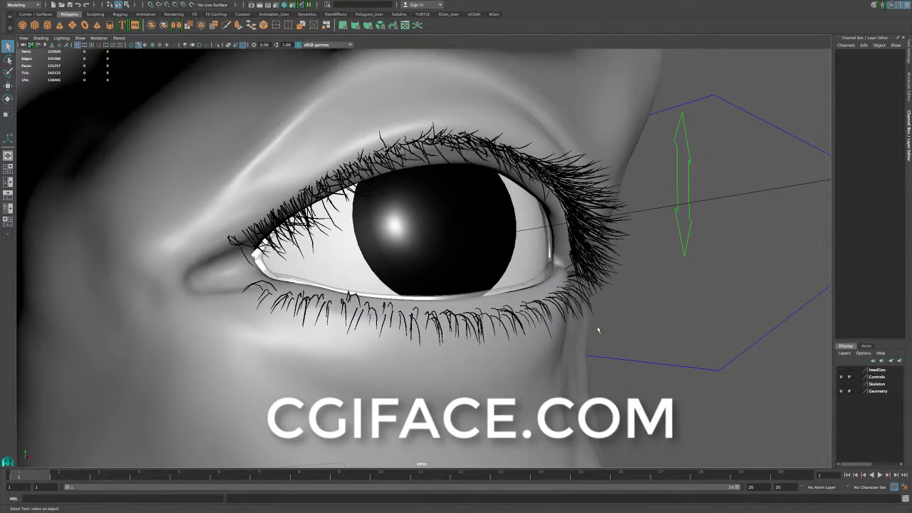
left_click(80, 38)
left_click(101, 76)
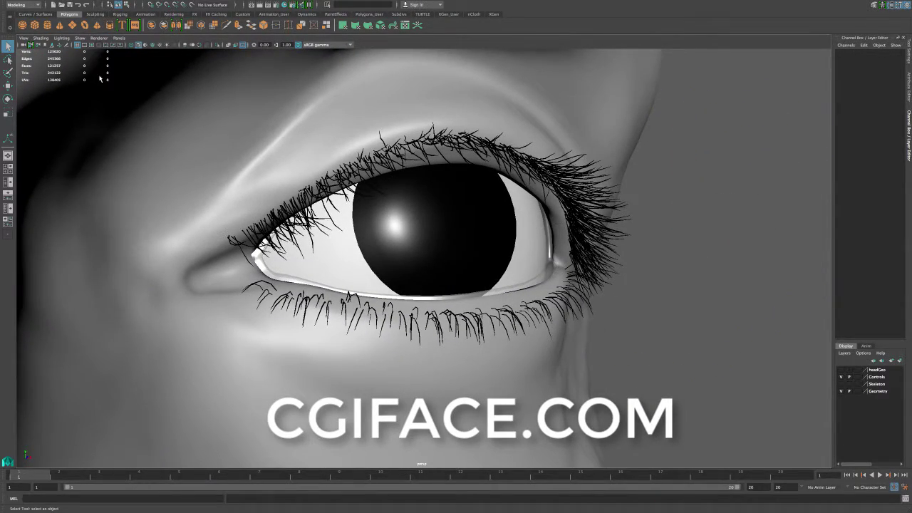
Play back the animation from front and three-quarter views and check how the tear strip follows the eyelid and eyeball
left_click_drag(622, 314, 586, 315, "alt")
right_click_drag(586, 315, 549, 315, "alt")
left_click_drag(549, 315, 553, 315, "alt")
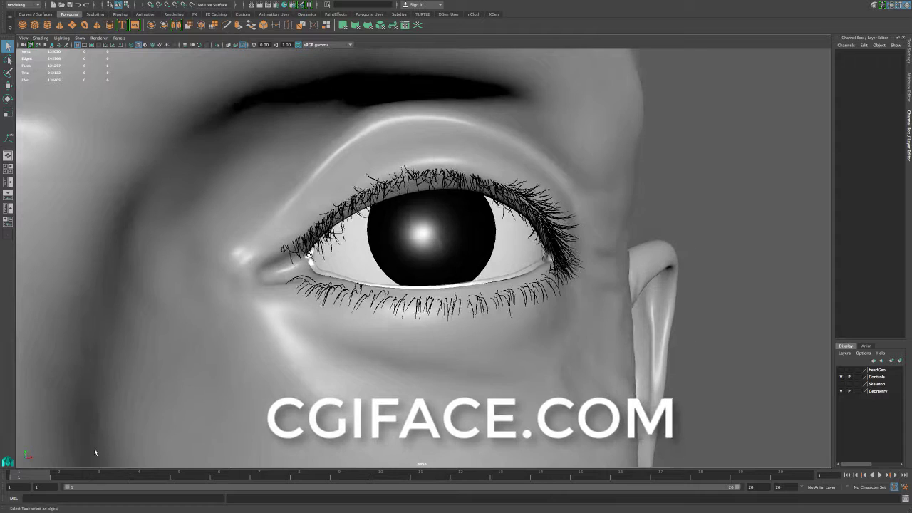
left_click_drag(64, 479, 76, 479)
key("alt+v")
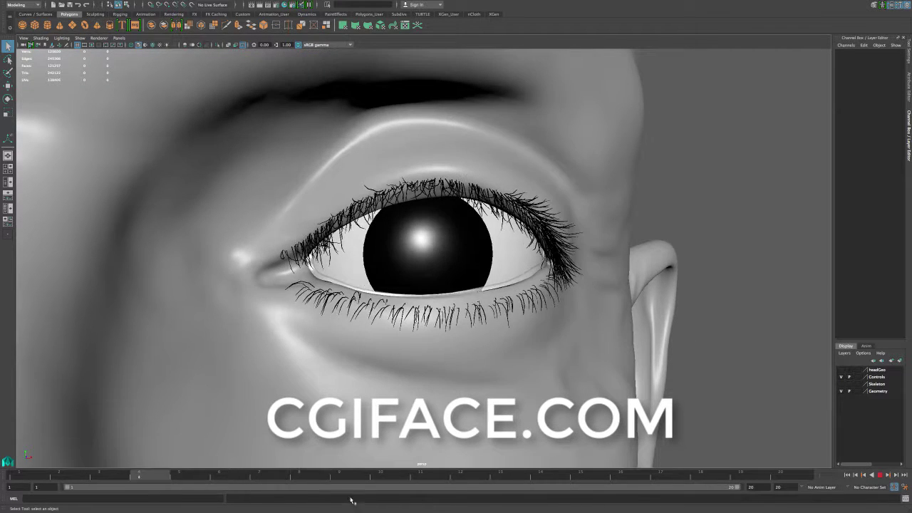
key("alt+v")
right_click_drag(406, 320, 338, 318, "alt")
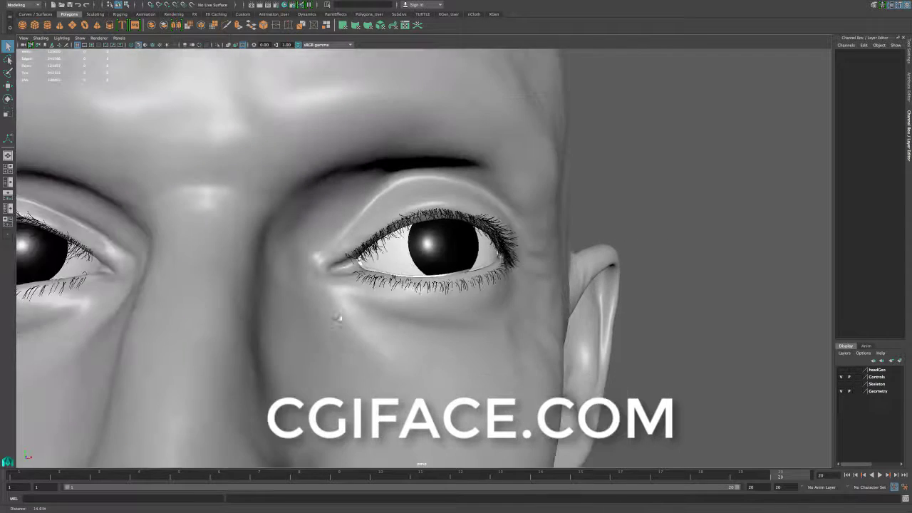
left_click_drag(338, 318, 439, 303, "alt")
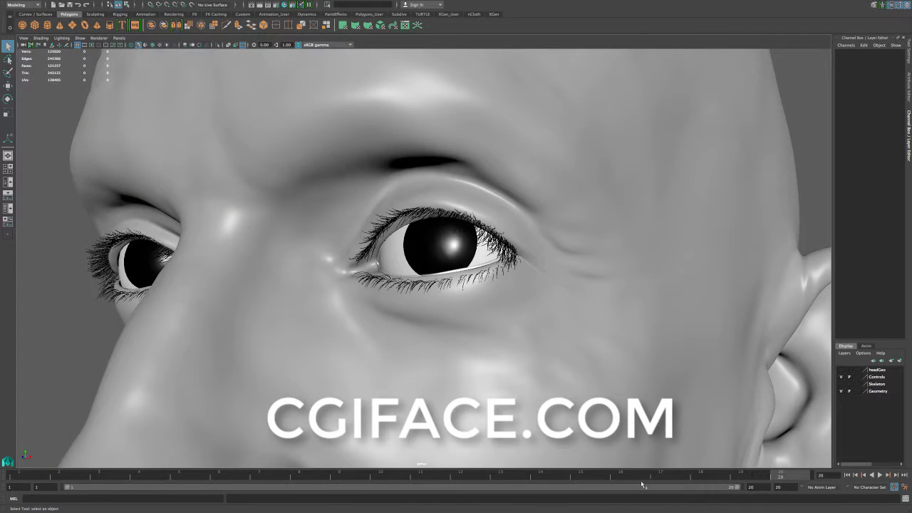
key("alt+v")
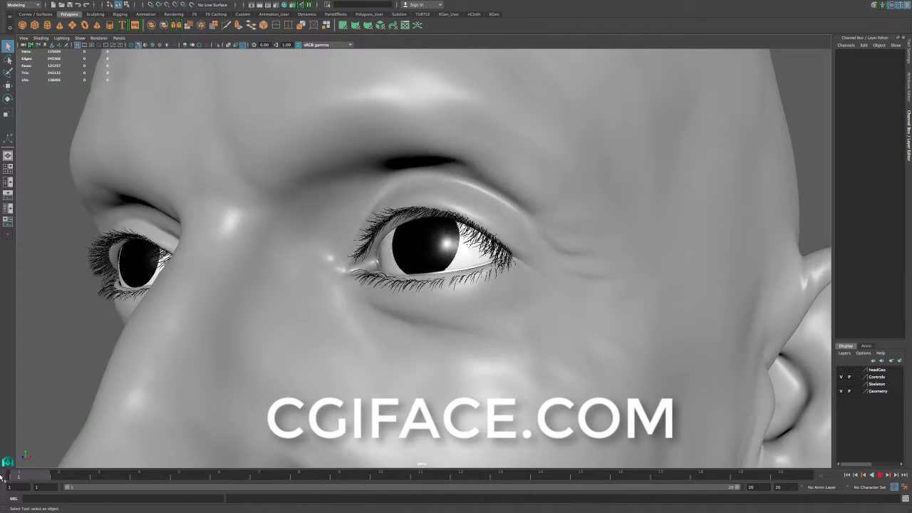
key("alt+v")
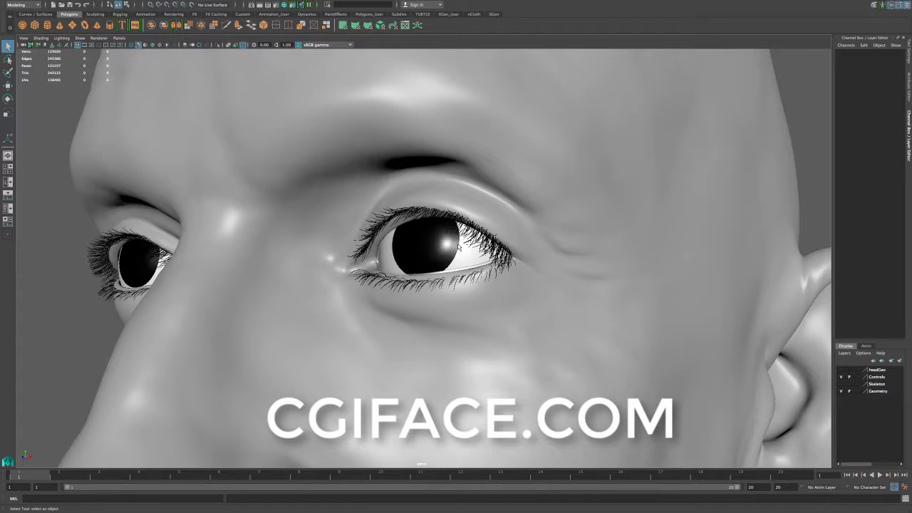